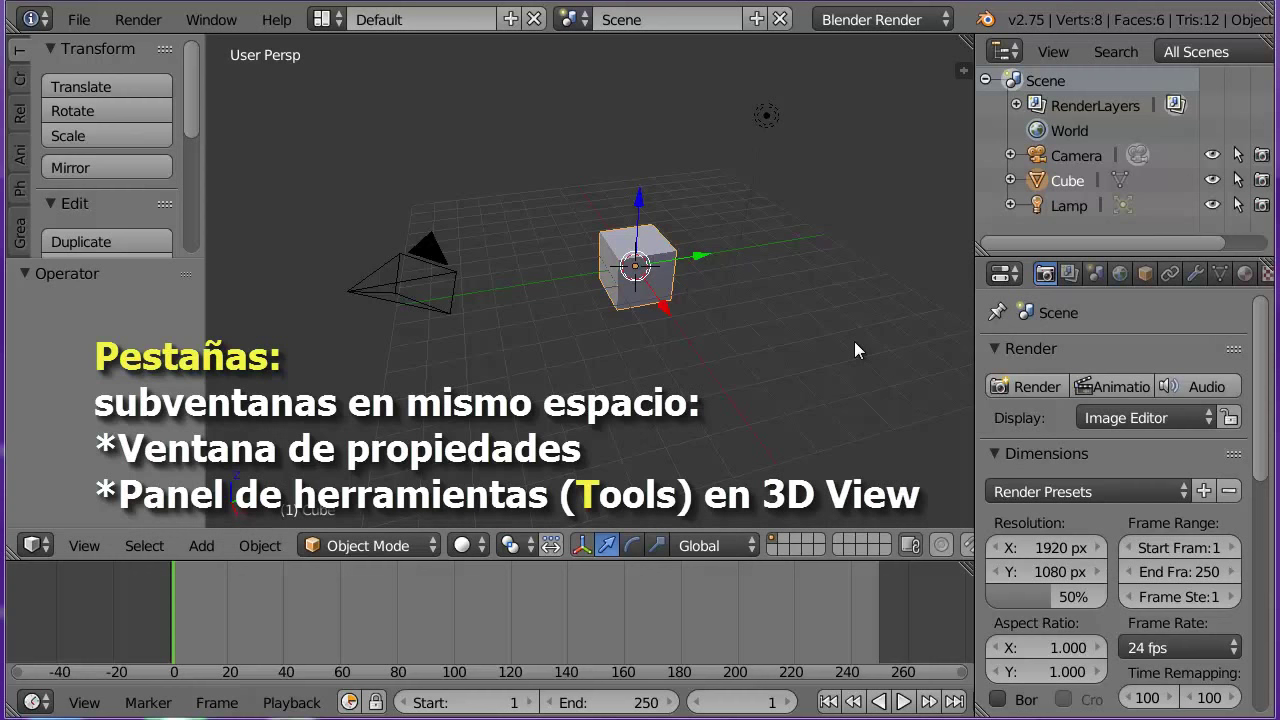
Step: Browse the Render Layers, Scene, World and Object tabs and widen the properties column
click(1072, 272)
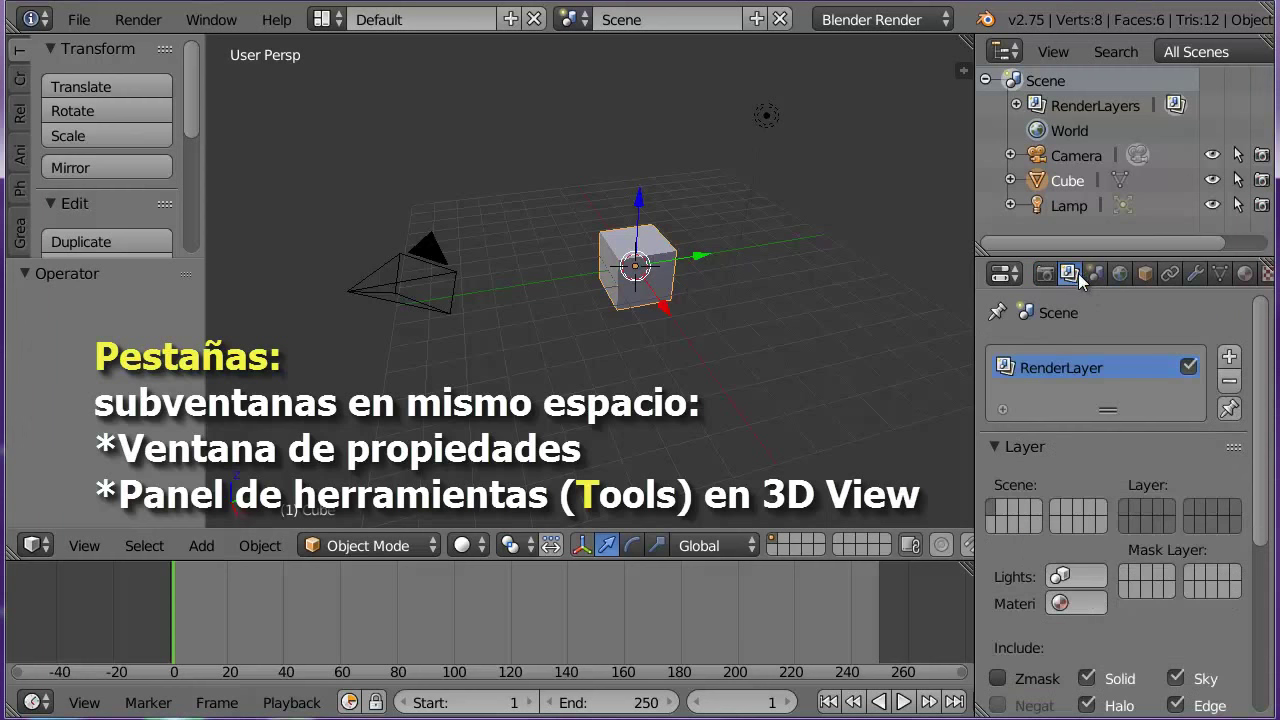
click(1095, 274)
click(1120, 273)
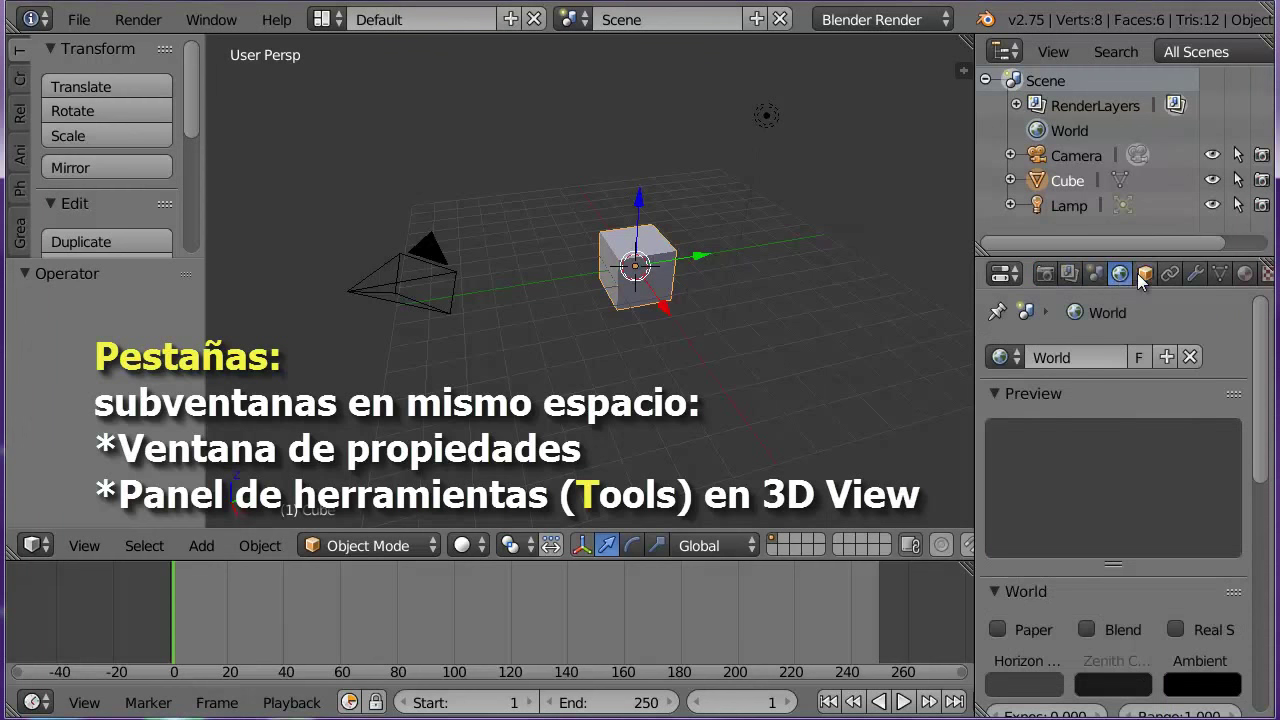
click(1145, 273)
drag(975, 344, 936, 344)
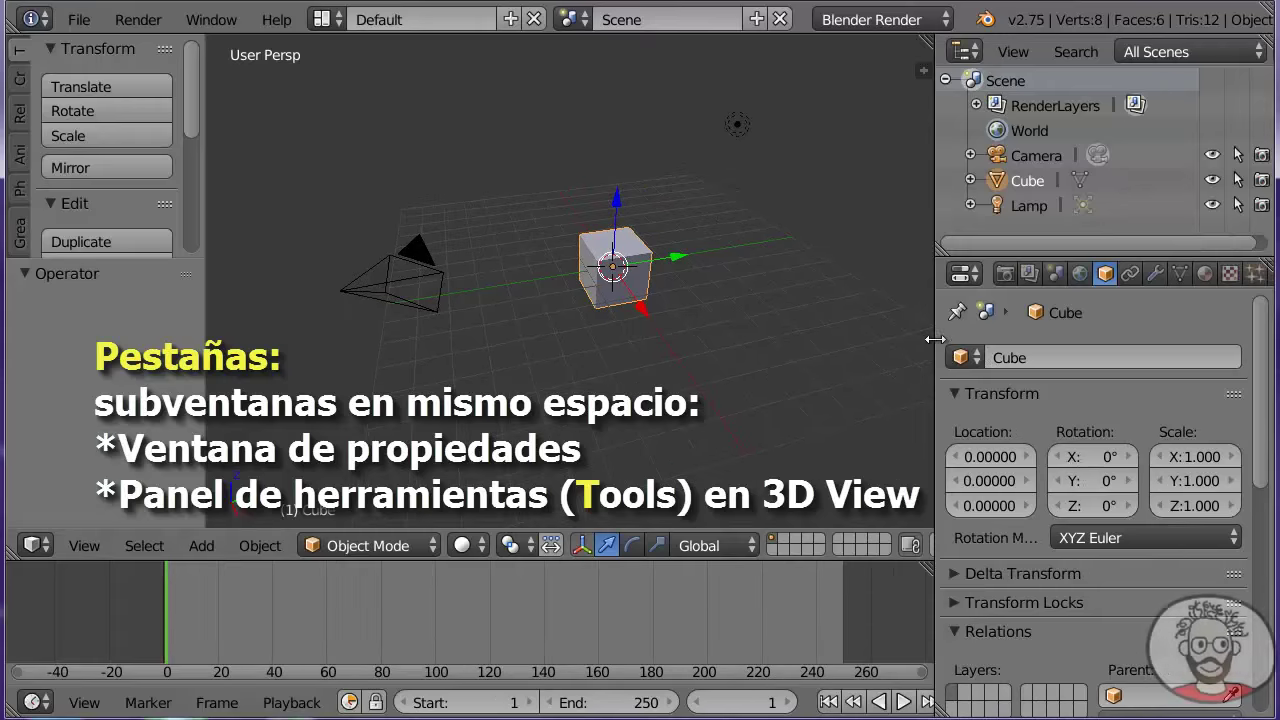
Step: Browse the Constraints, Modifiers, Data, Material, Texture and Particles tabs, then return to Render
click(1130, 273)
click(1155, 273)
click(1180, 273)
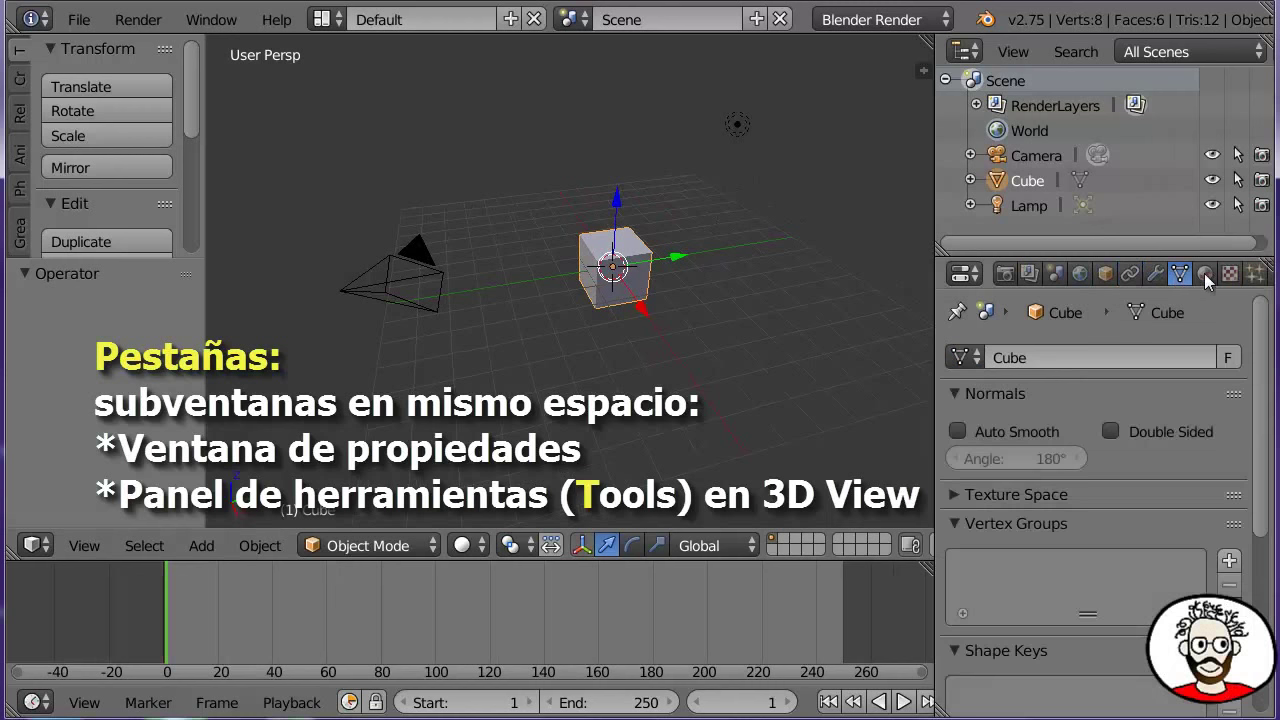
click(1205, 273)
click(1229, 273)
click(1254, 273)
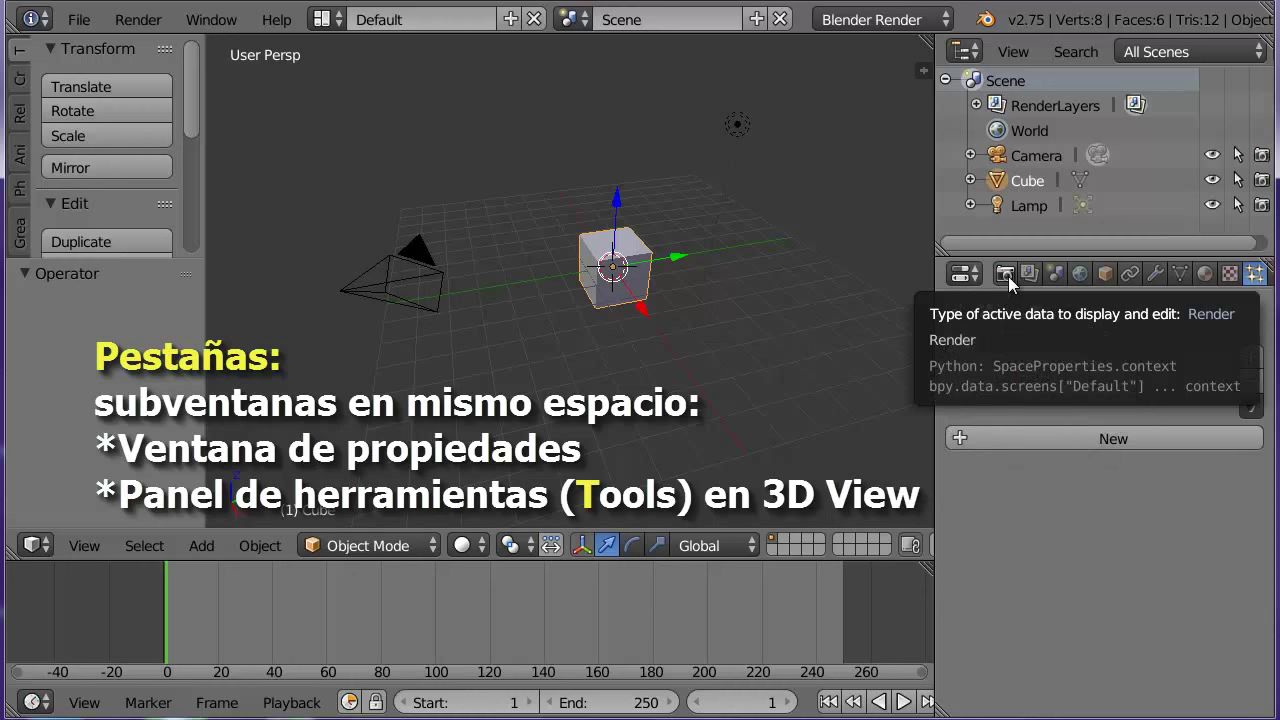
click(1006, 274)
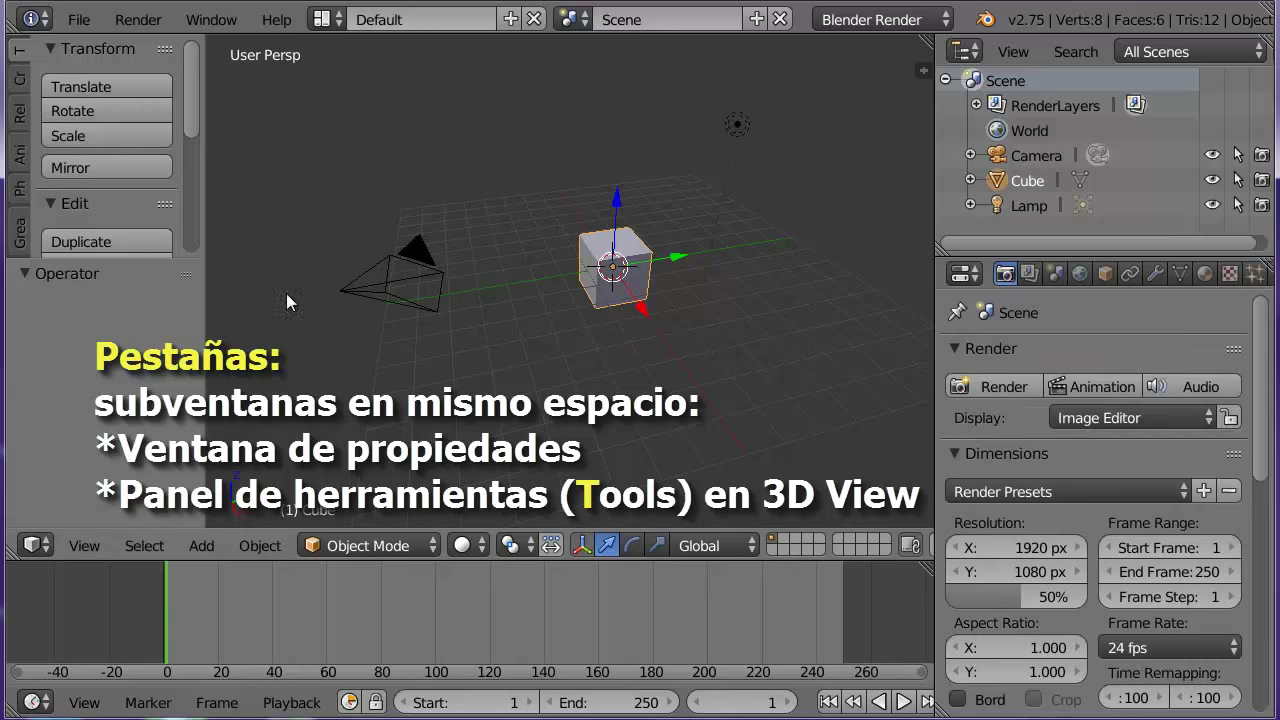
Step: Make the tools section taller and browse Create, Relations, Animation, Physics and Grease Pencil tabs
drag(150, 264, 147, 350)
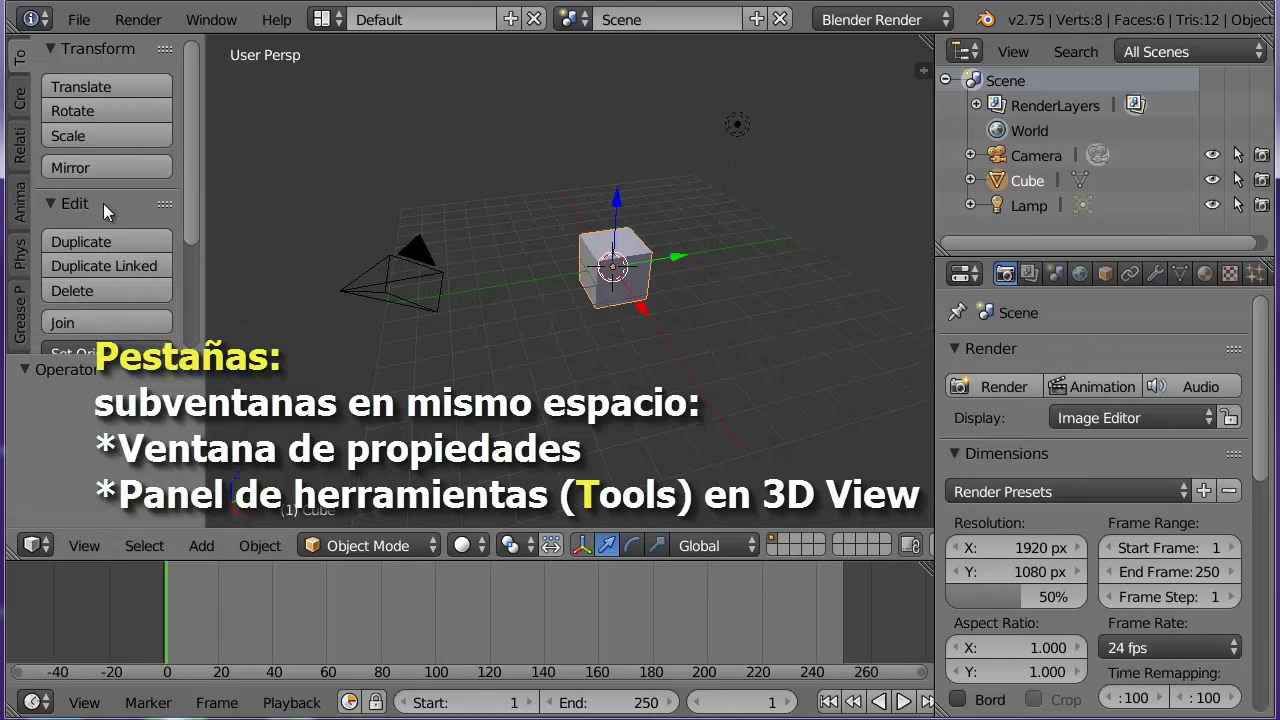
click(19, 97)
click(19, 148)
click(15, 200)
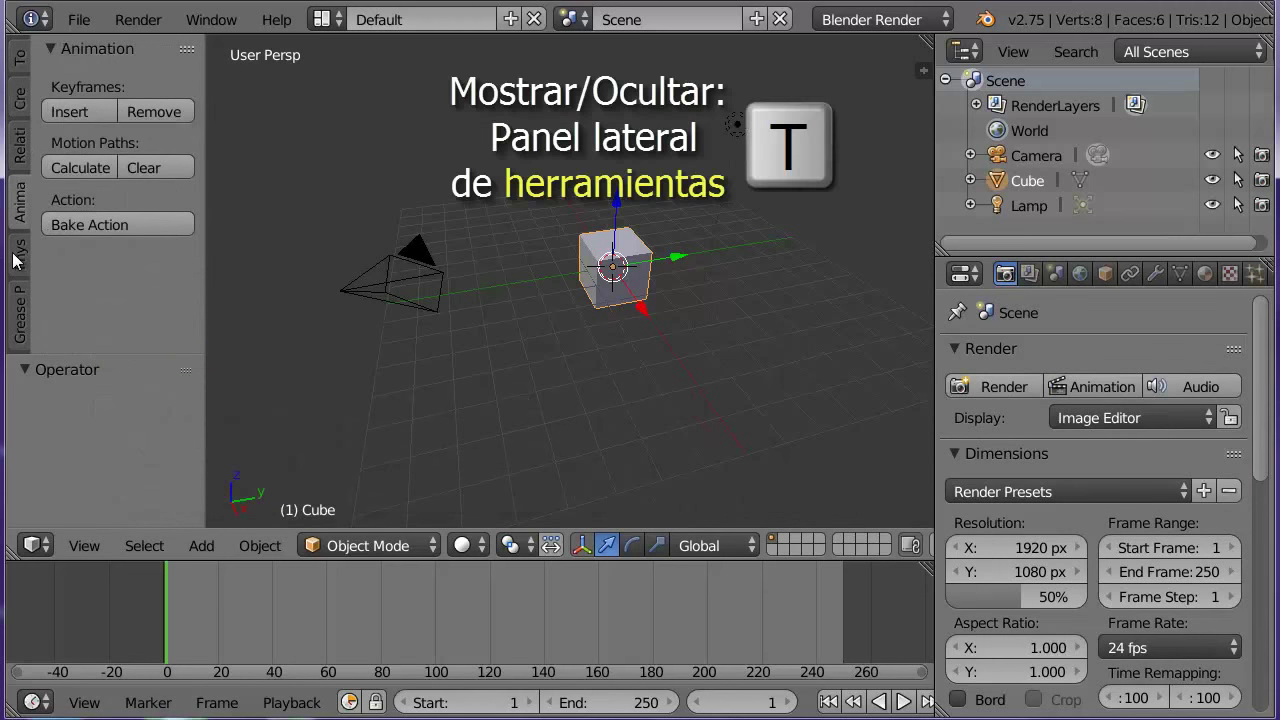
click(15, 260)
click(20, 310)
click(19, 64)
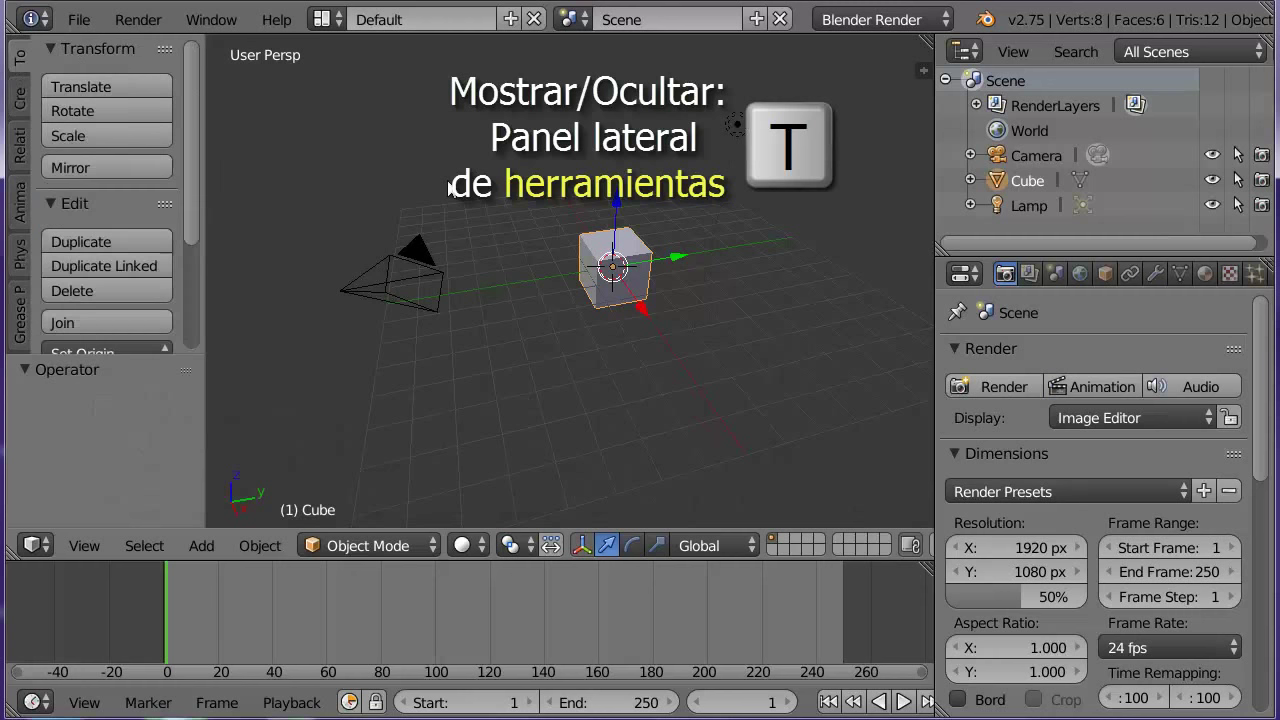
Step: Hide and reshow the tool shelf, scroll its tabs, and return to the Tools tab
key(t)
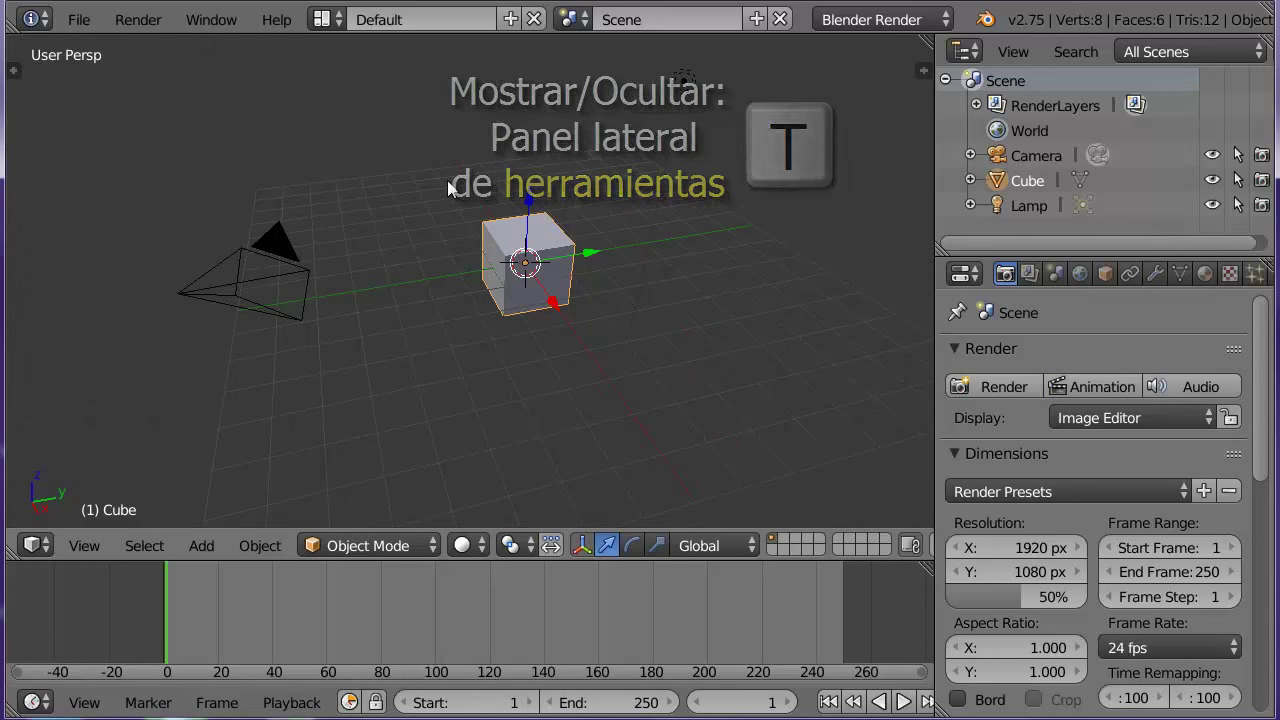
key(t)
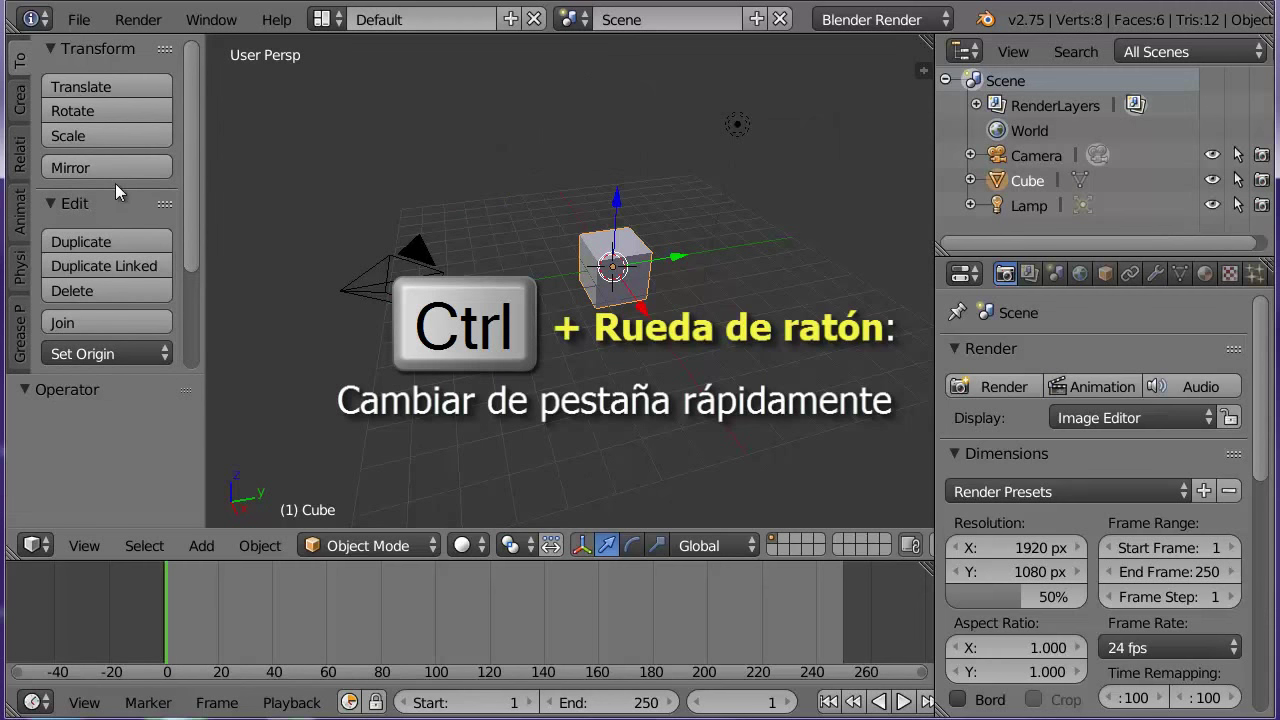
ctrl+scroll(115, 183, down, 2)
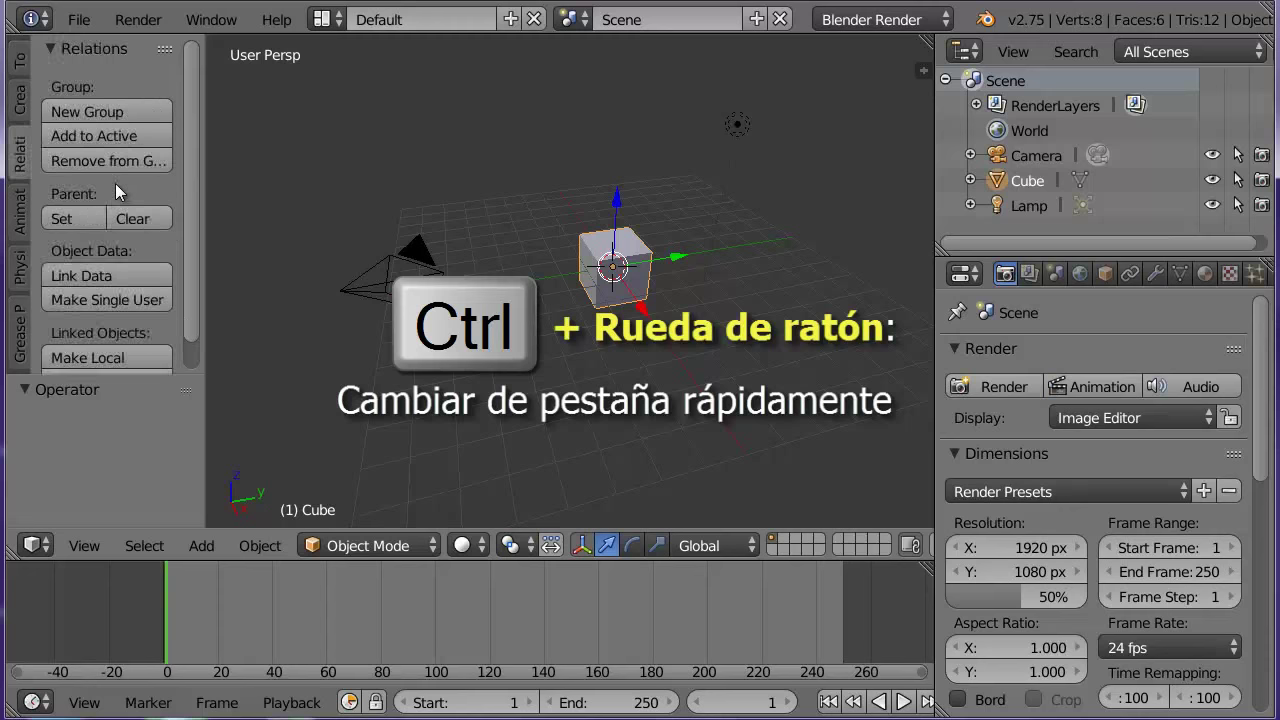
ctrl+scroll(115, 183, down, 3)
ctrl+scroll(115, 183, up, 3)
ctrl+scroll(115, 183, up, 2)
ctrl+scroll(115, 183, down, 2)
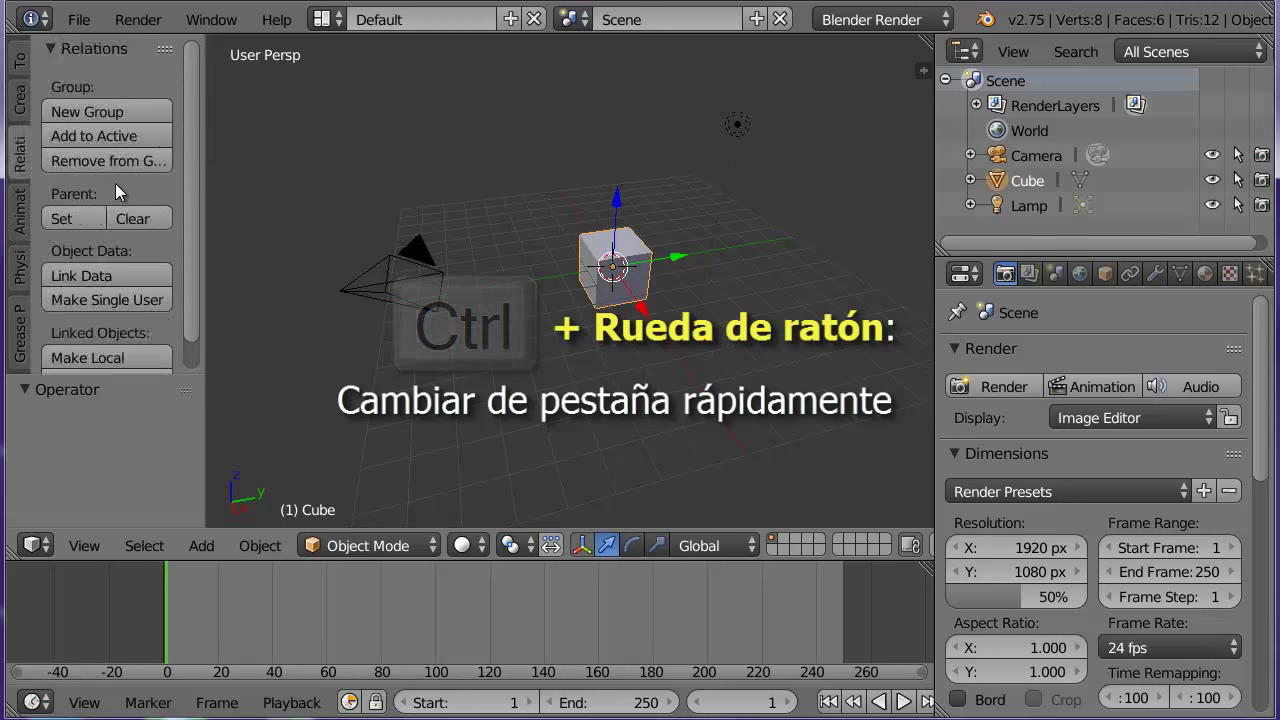
ctrl+scroll(115, 183, down, 2)
ctrl+scroll(115, 183, down, 1)
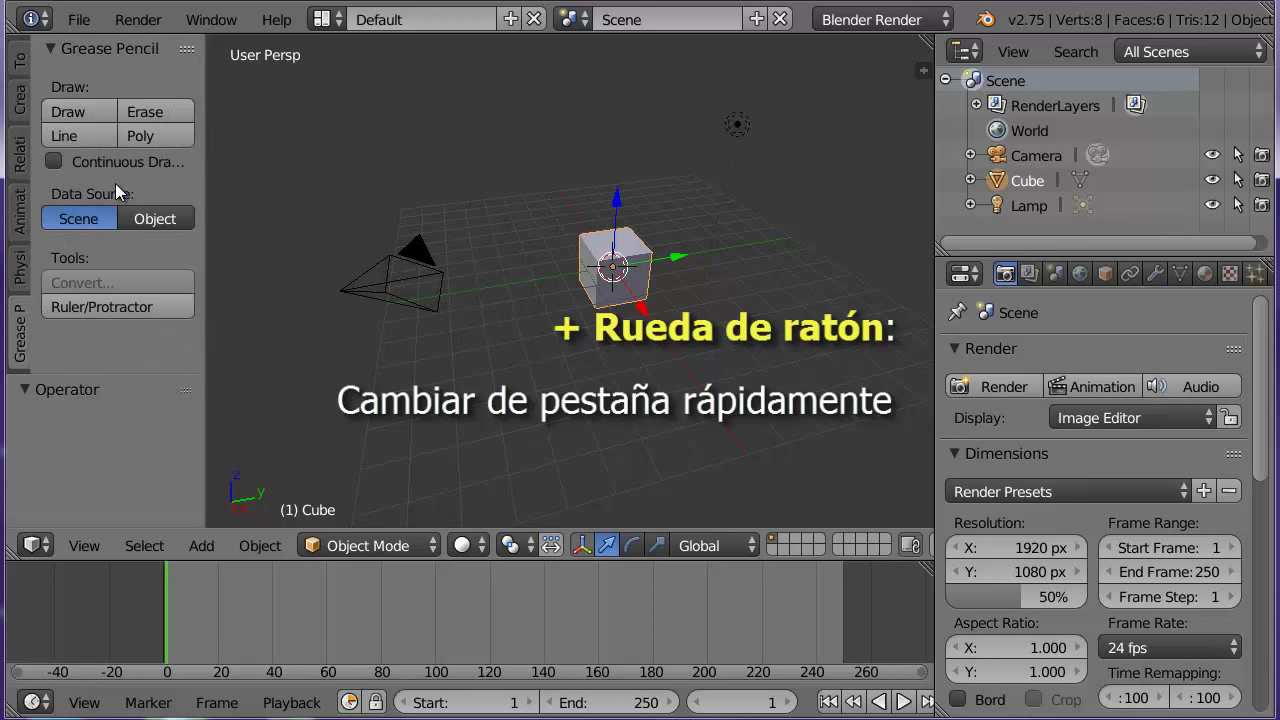
click(20, 62)
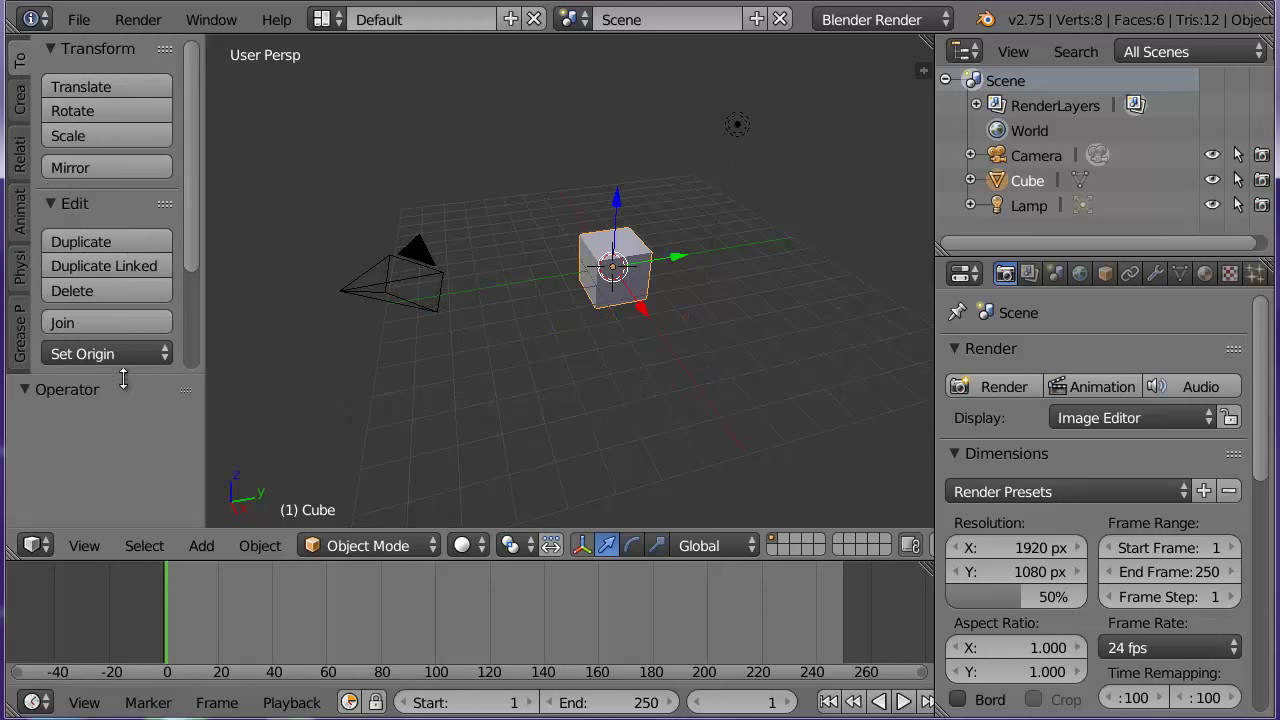
Step: Stretch the tools section to show Shading and collapse the Render, Dimensions and Anti-Aliasing panels
drag(122, 374, 118, 394)
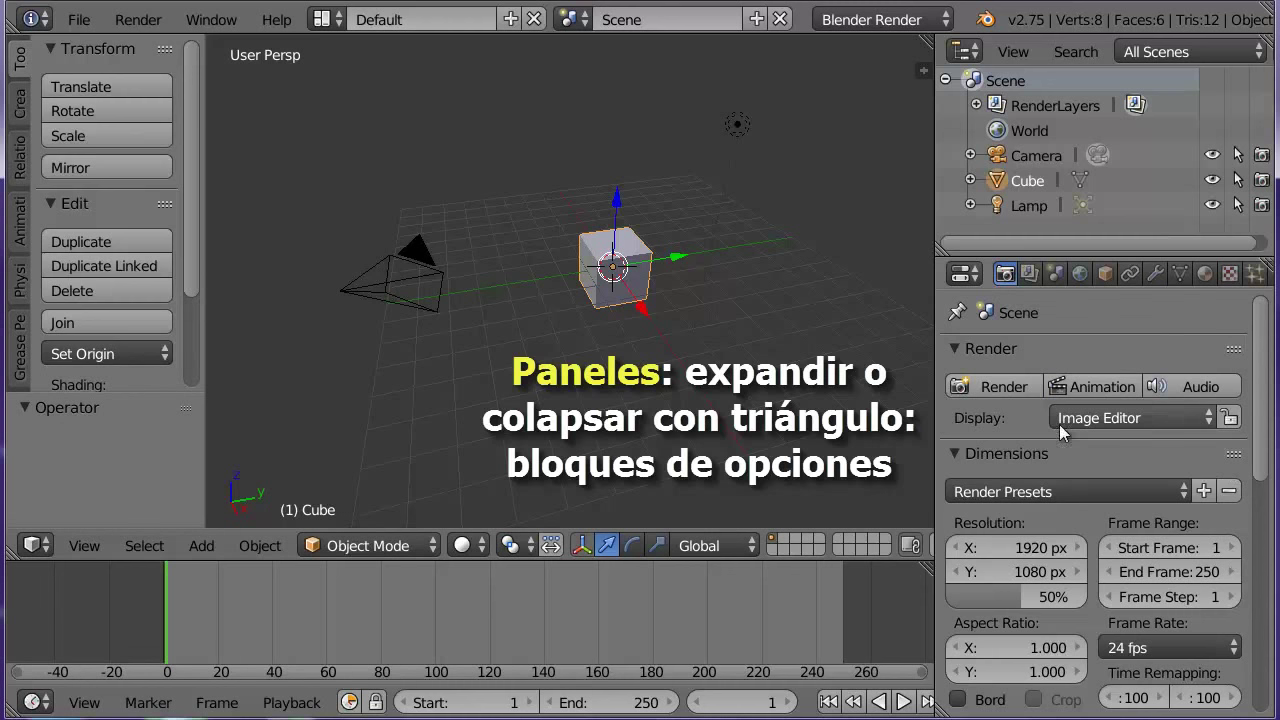
click(955, 345)
click(955, 377)
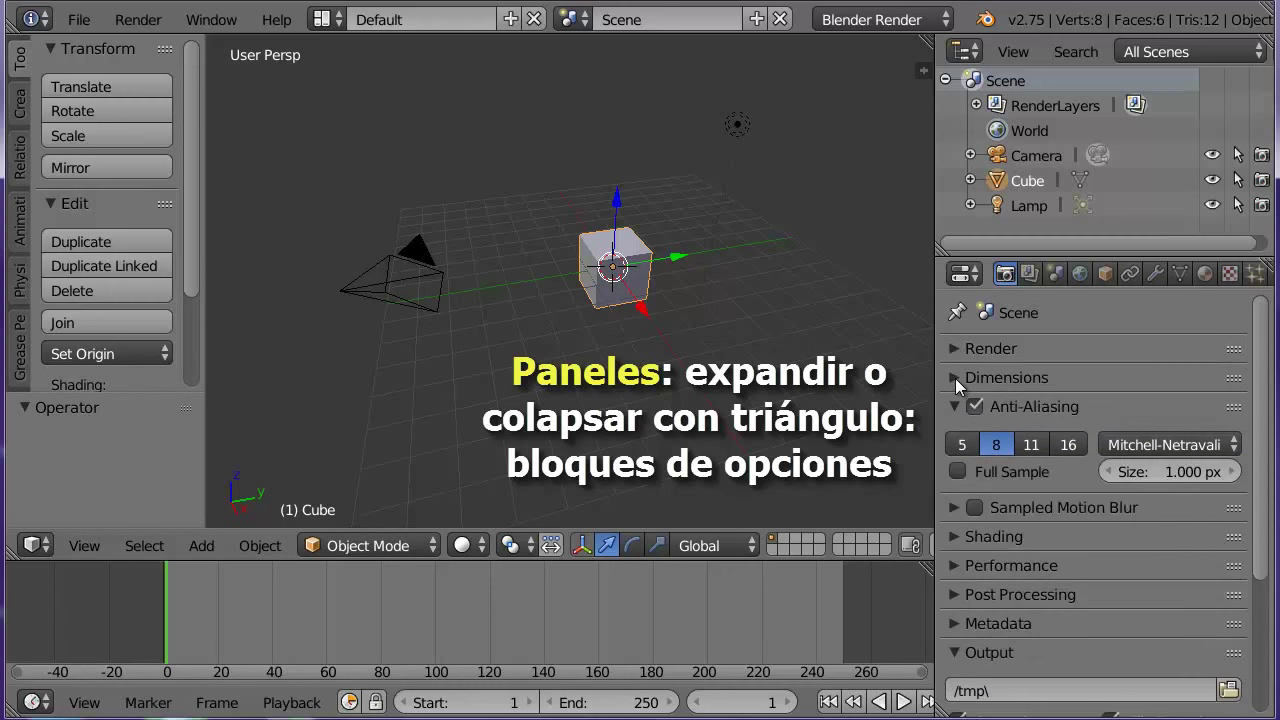
click(954, 406)
click(952, 435)
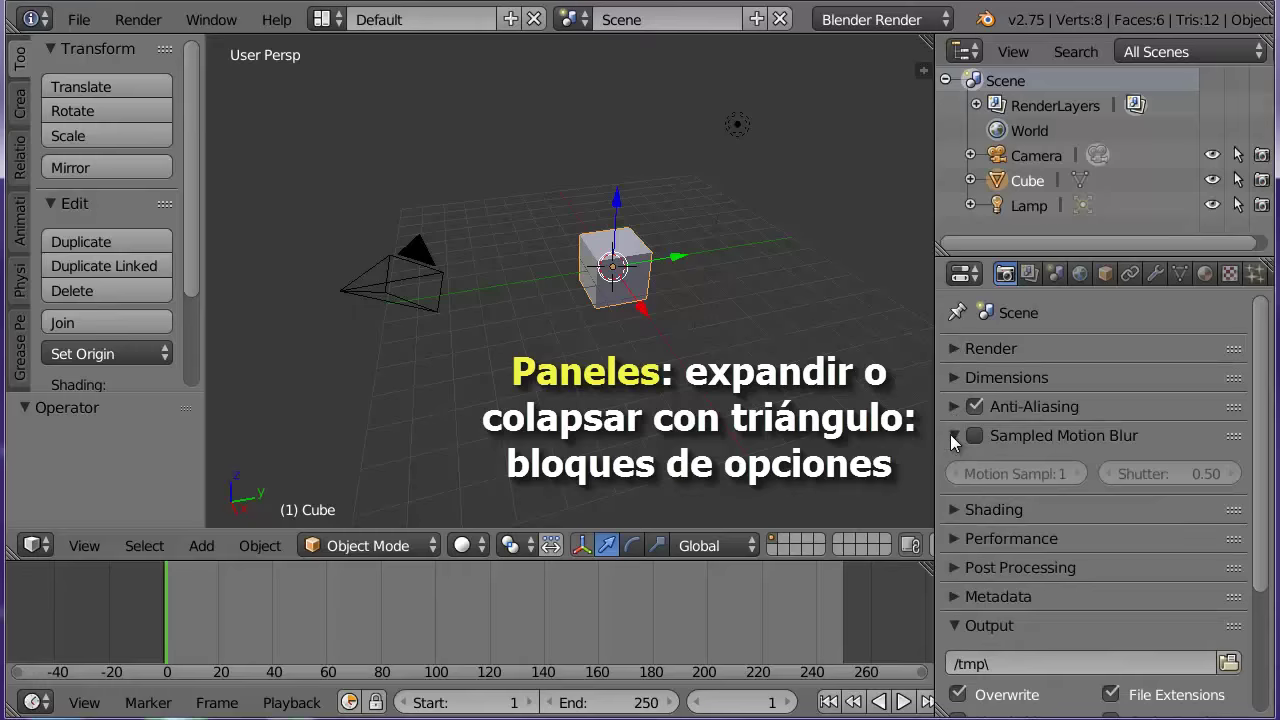
click(951, 435)
Step: Re-expand the Anti-Aliasing, Dimensions and Render panels and scroll through the render settings
click(948, 405)
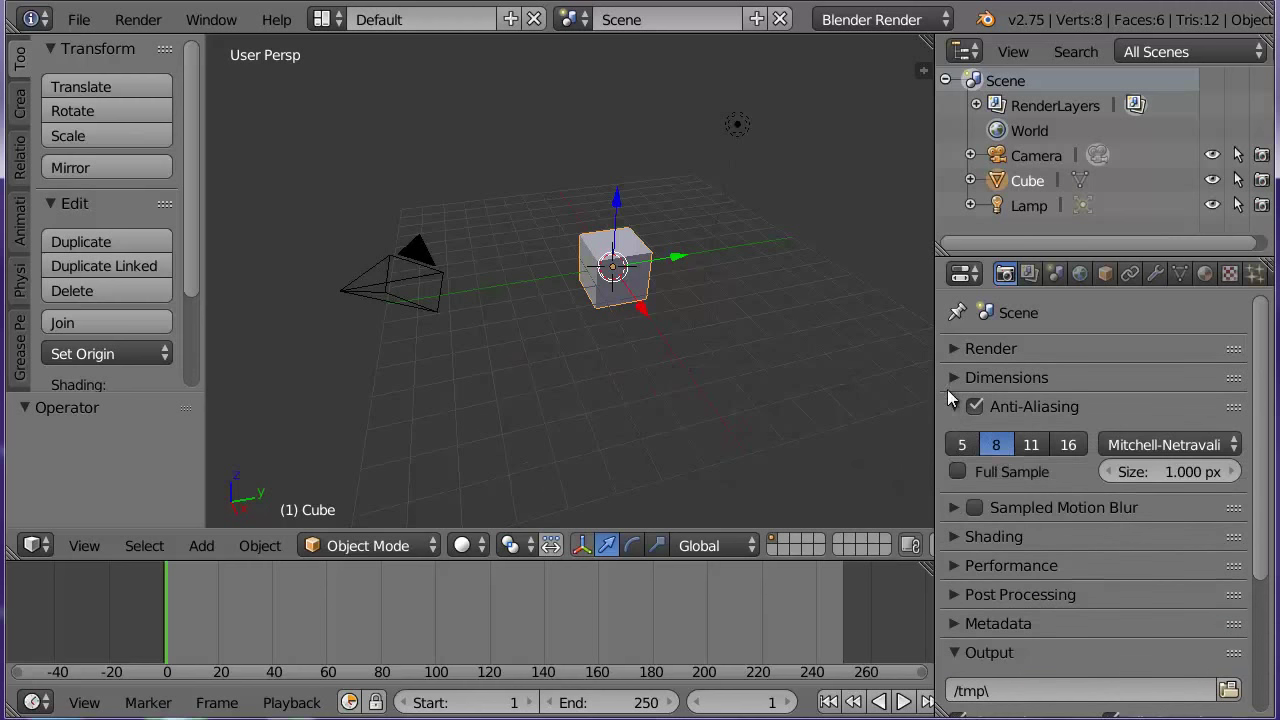
click(949, 378)
click(950, 350)
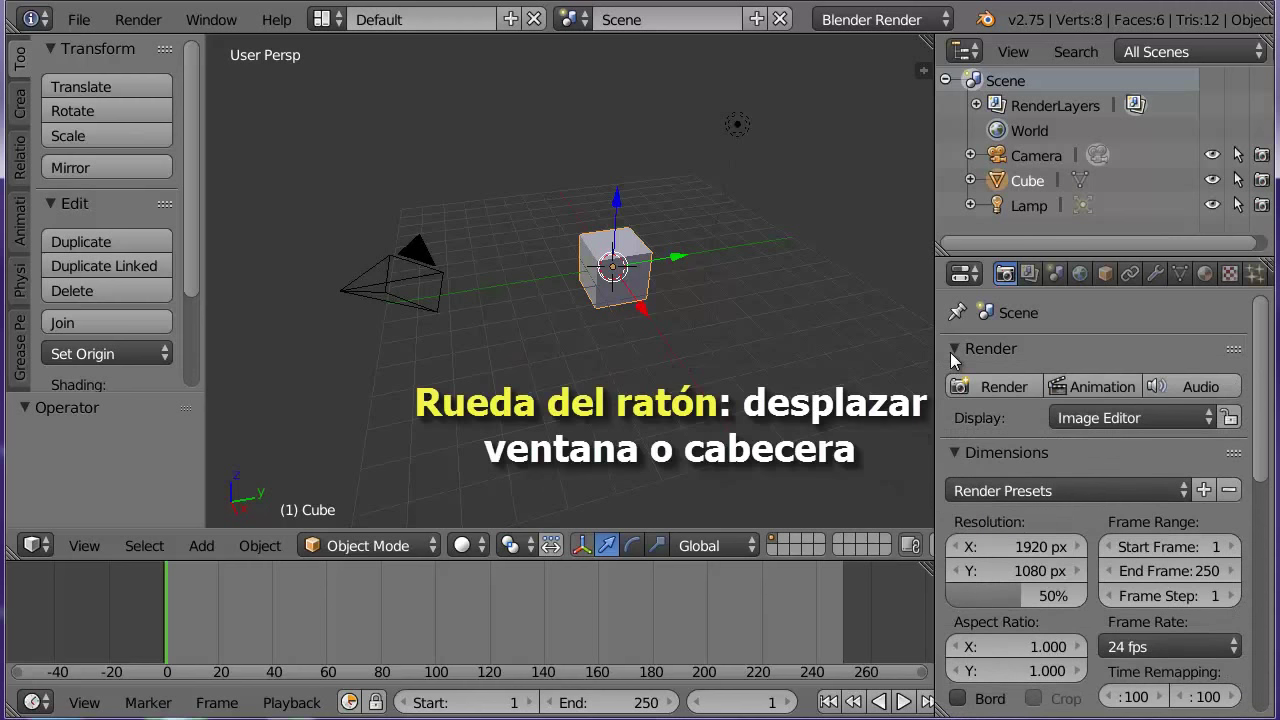
scroll(1263, 418, down, 1)
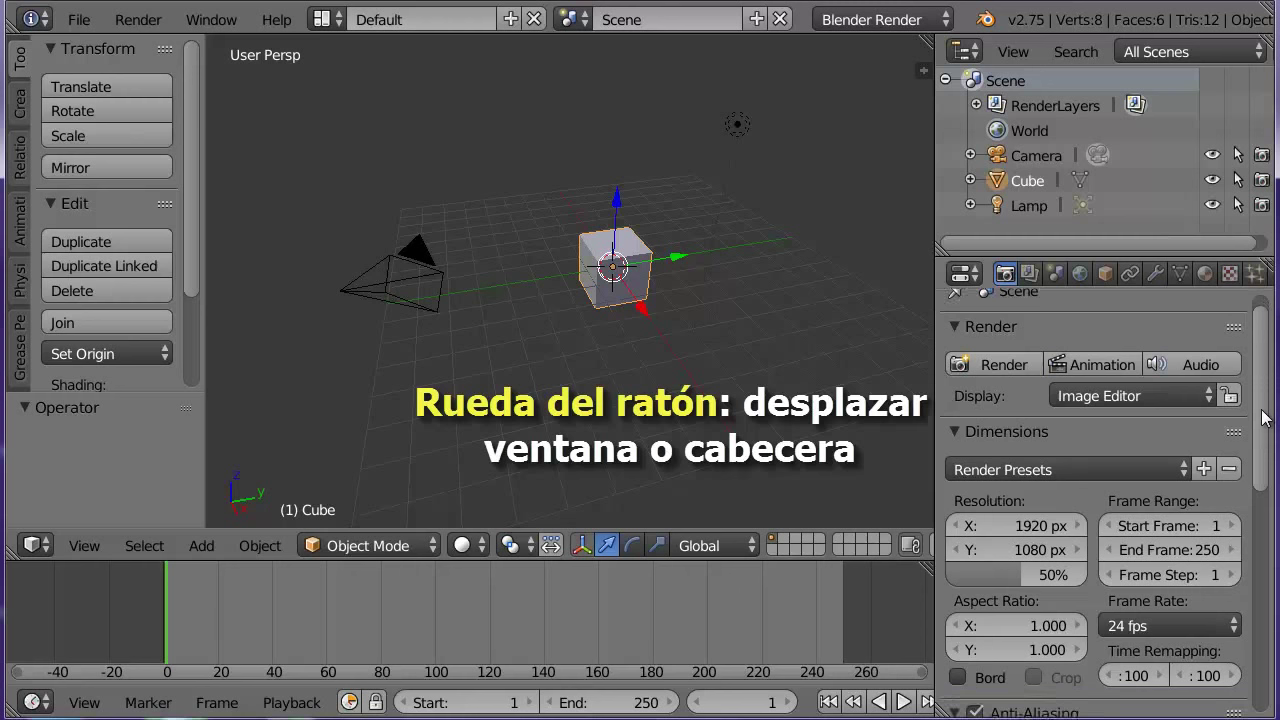
scroll(1240, 417, up, 1)
scroll(1194, 416, down, 1)
scroll(1194, 416, down, 1)
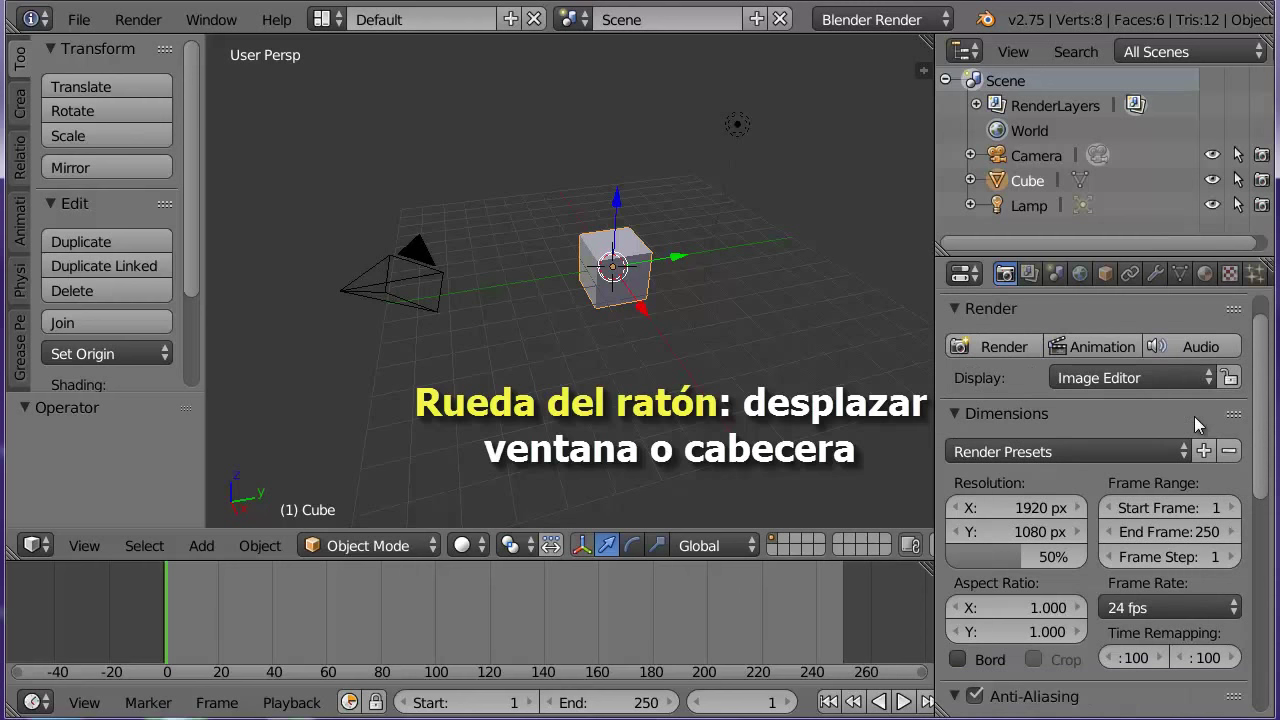
scroll(1194, 416, down, 2)
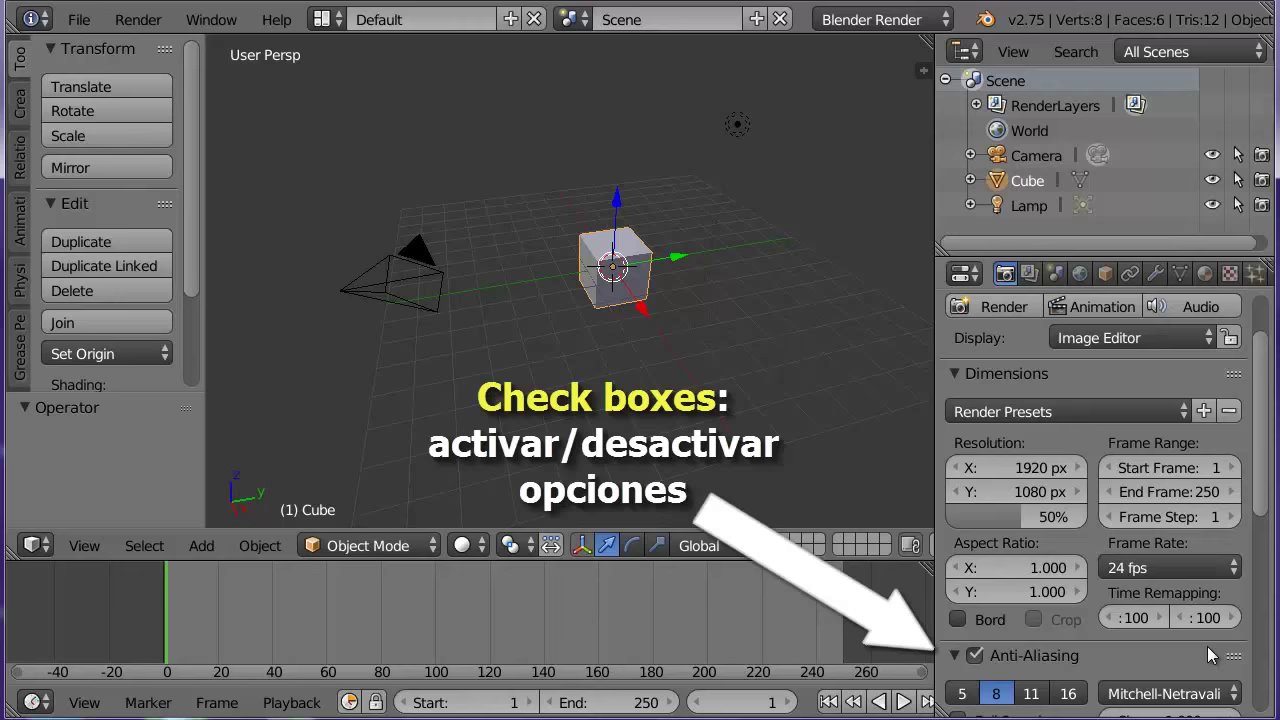
Step: Toggle anti-aliasing off and on twice, leaving it enabled
click(978, 653)
click(978, 653)
click(978, 653)
click(978, 653)
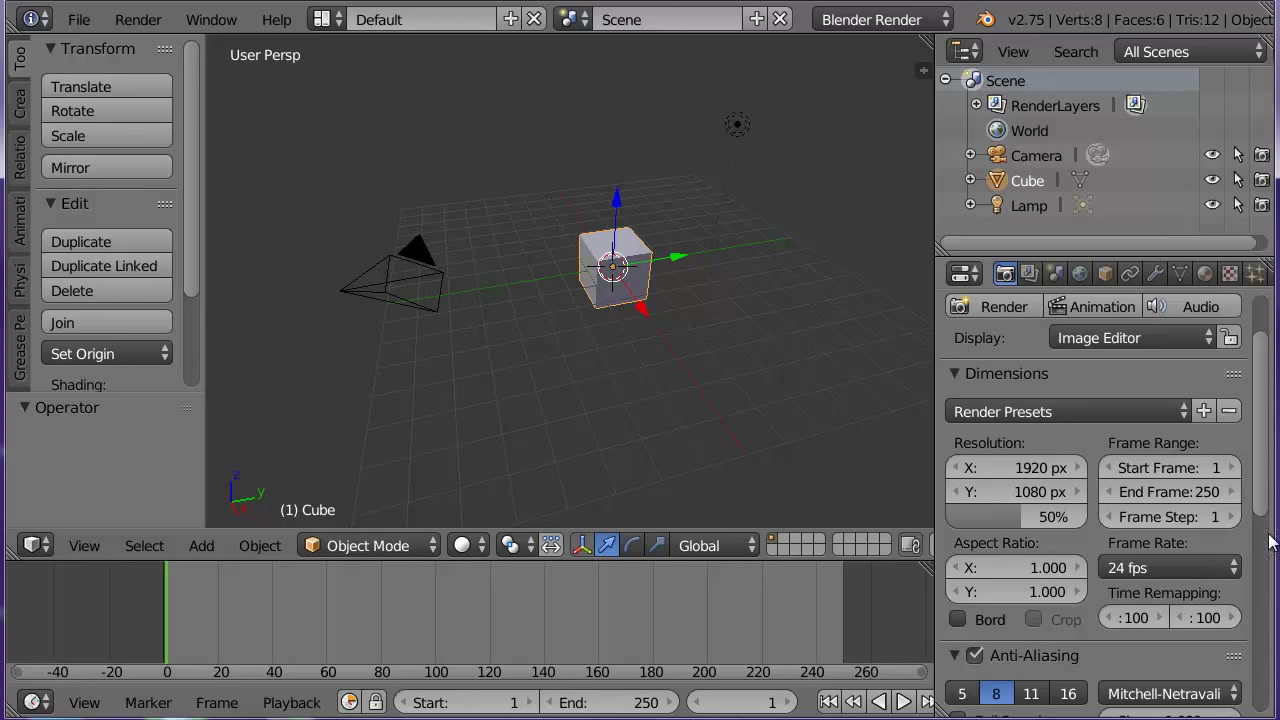
scroll(1268, 512, up, 1)
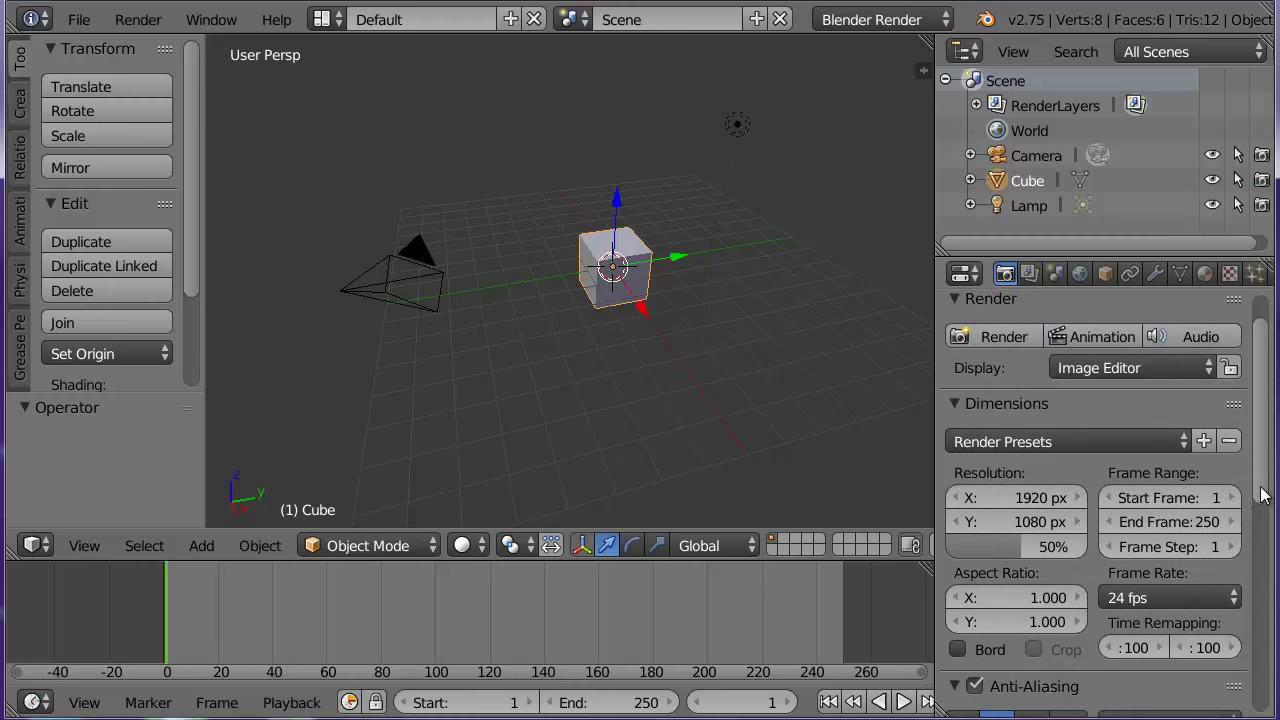
Step: Set the render Display option to New Window
click(1206, 368)
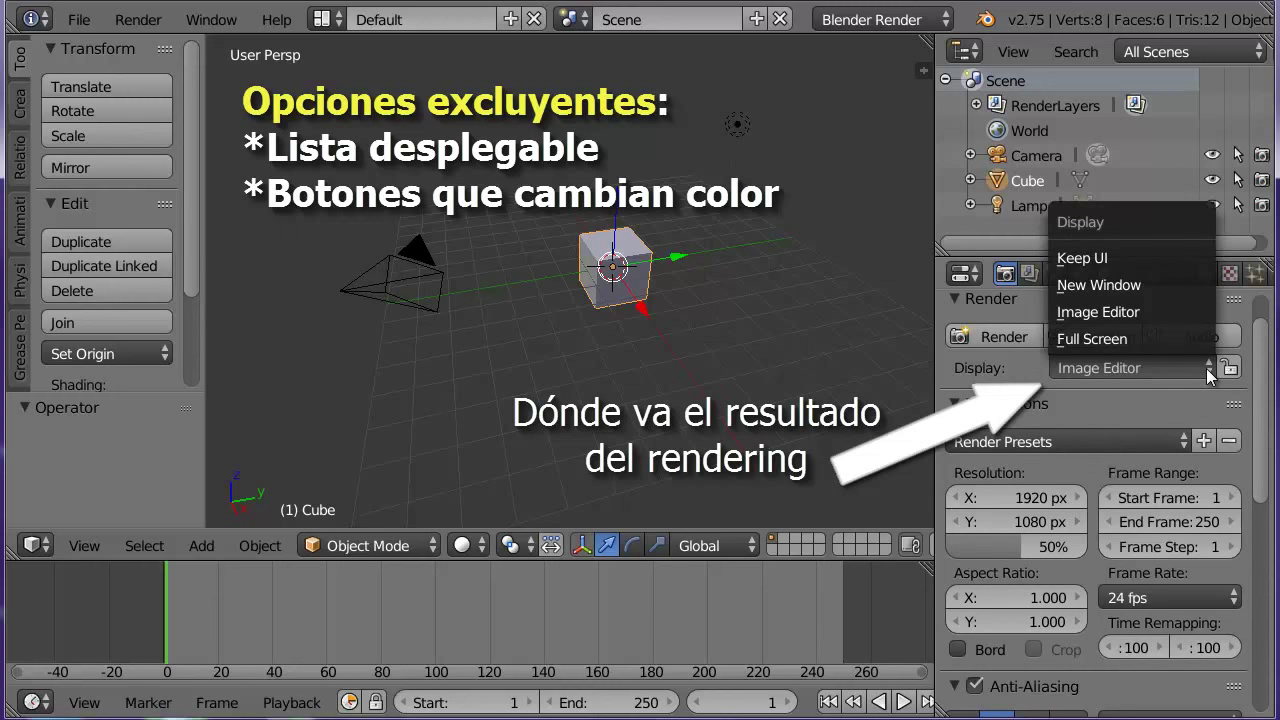
click(1157, 284)
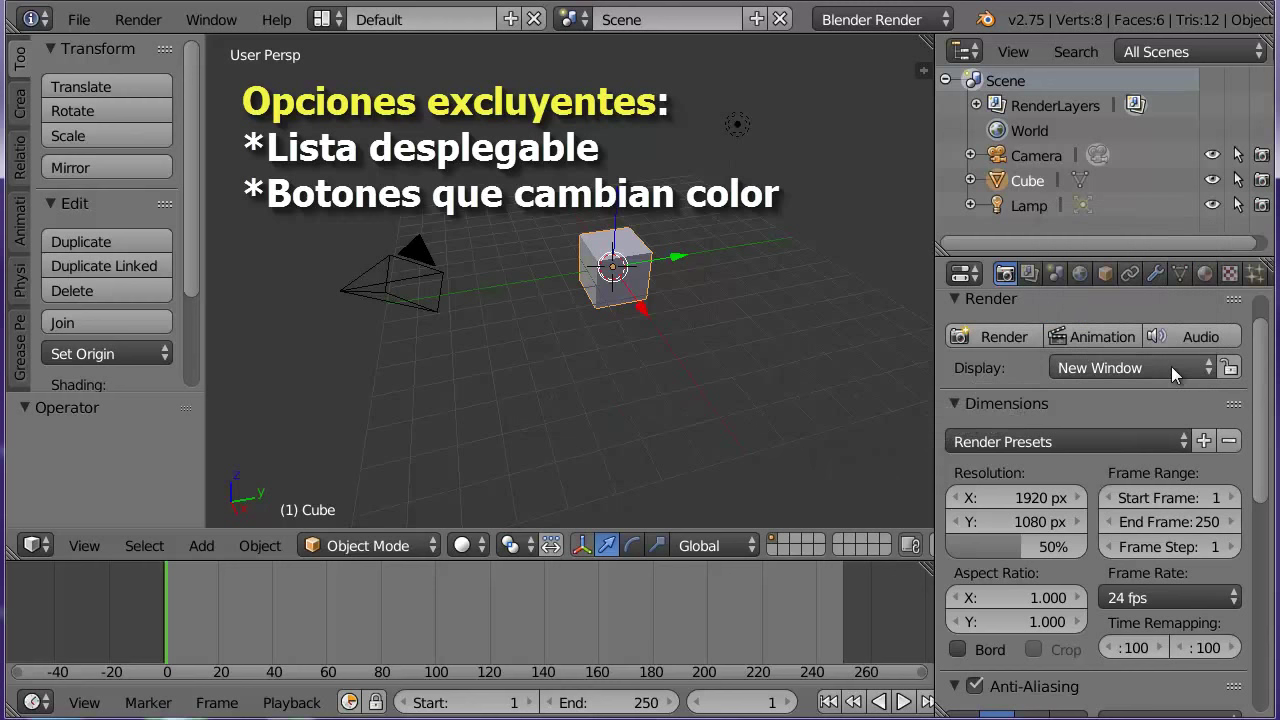
scroll(1263, 459, down, 2)
Step: Try 5, 8, 11 and 16 anti-aliasing samples, settling on 5
scroll(1265, 470, down, 2)
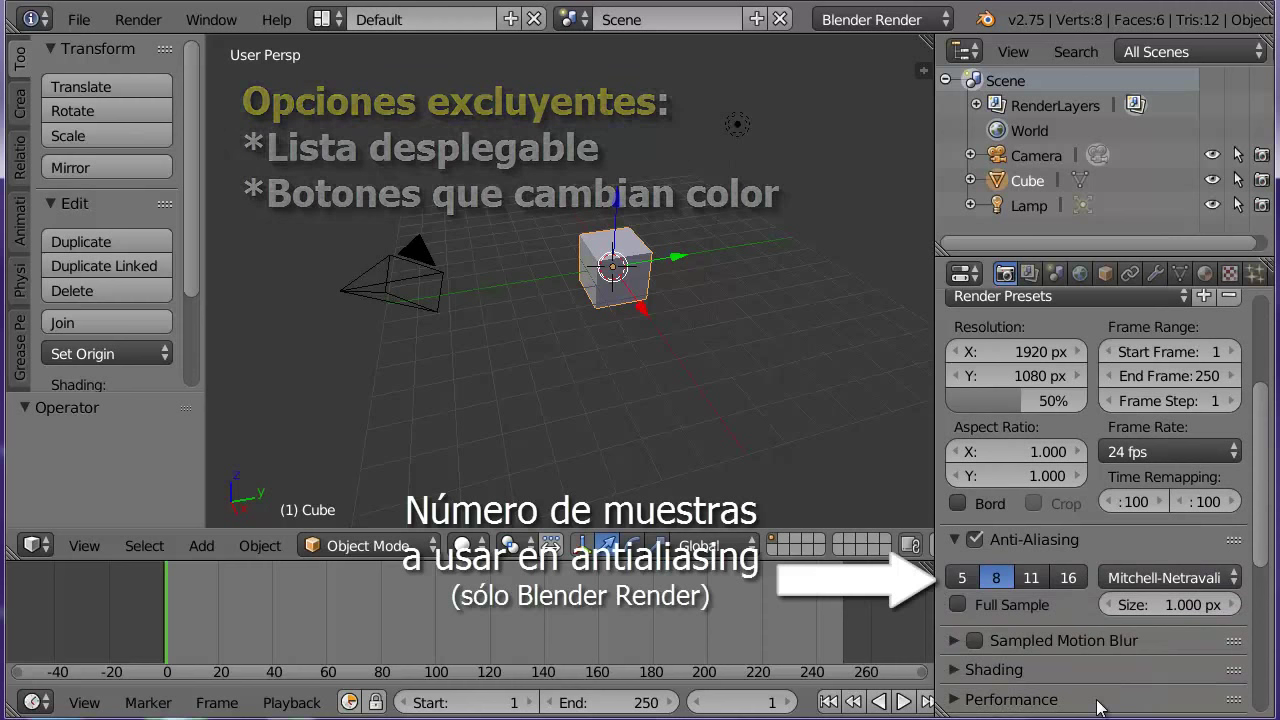
click(964, 577)
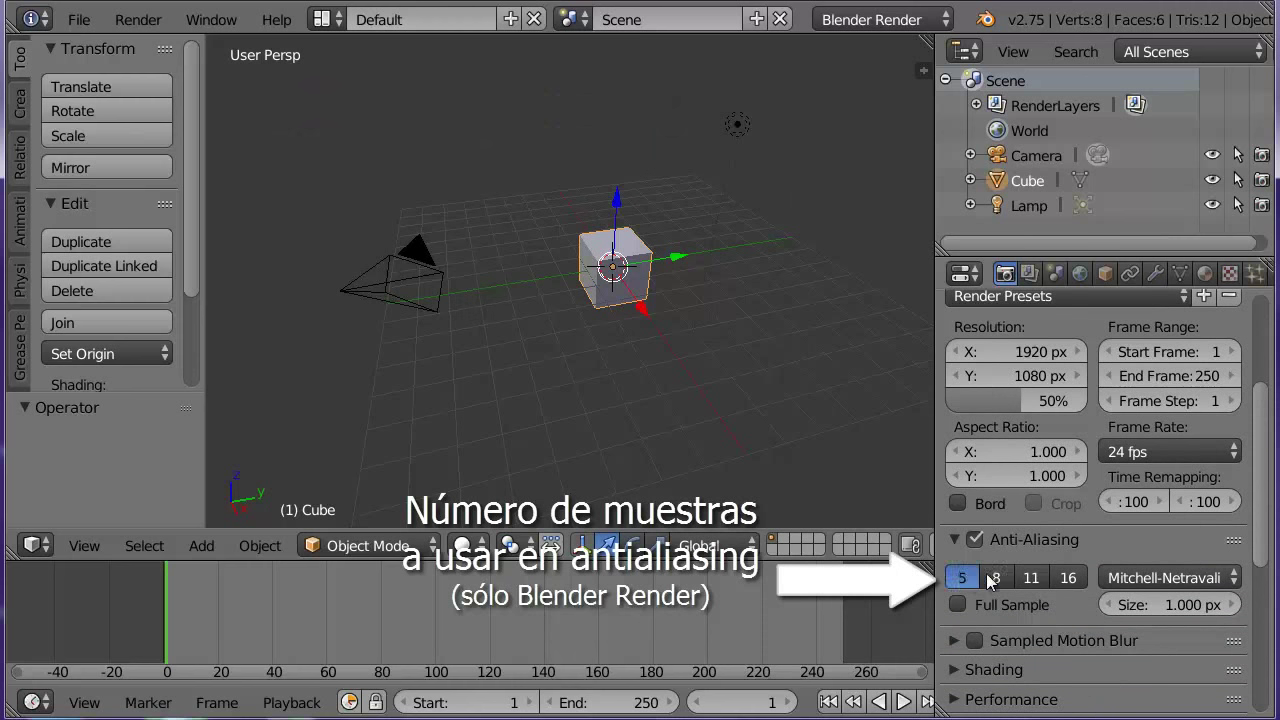
click(996, 577)
click(1031, 577)
click(1067, 577)
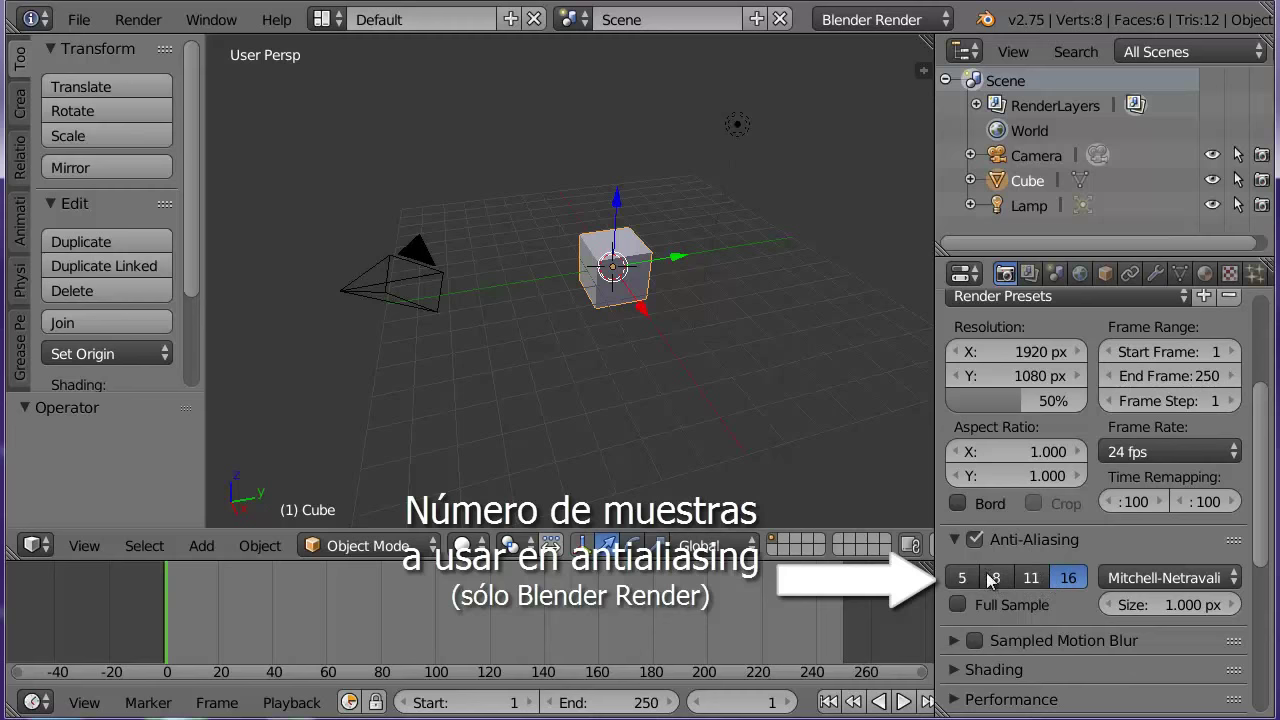
click(966, 577)
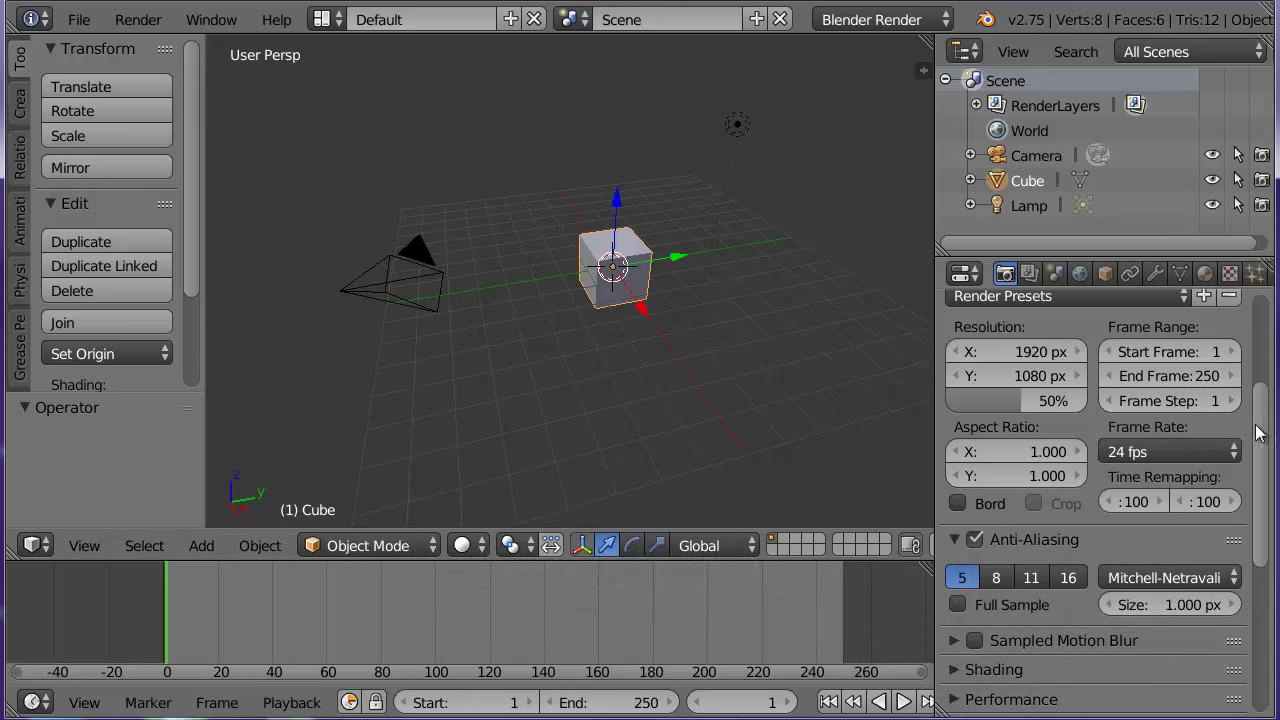
scroll(1259, 440, up, 2)
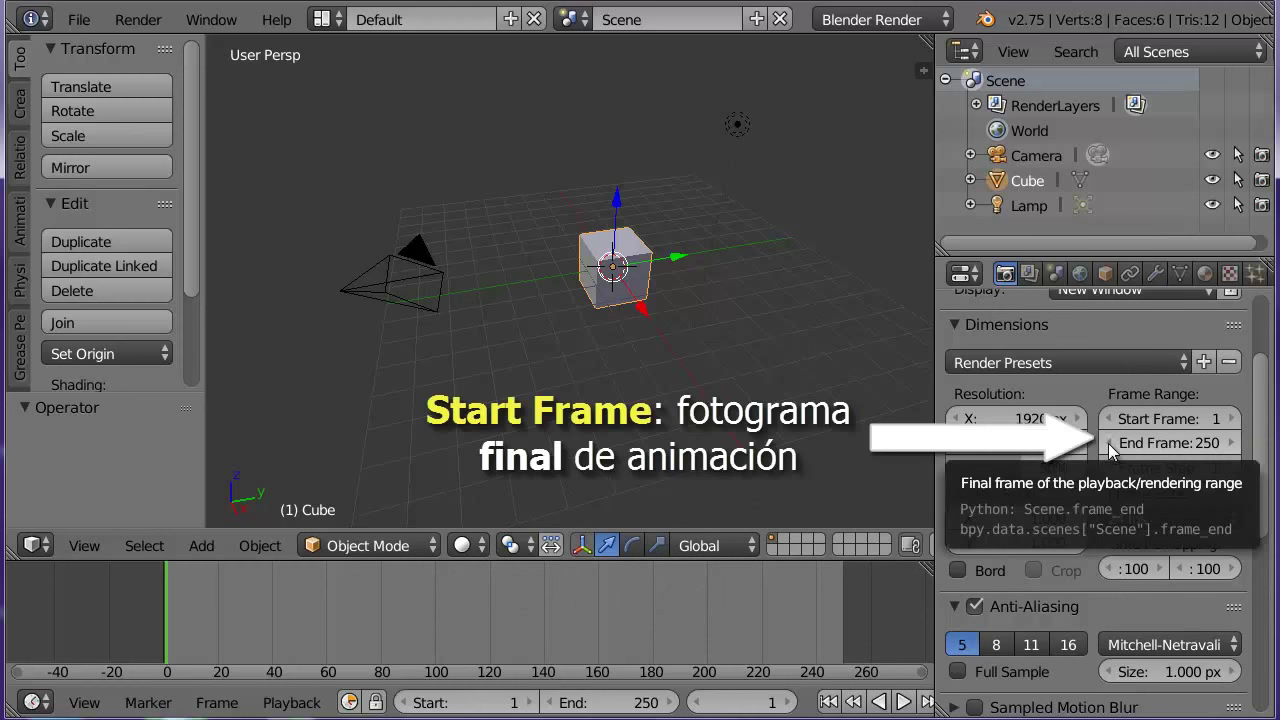
Step: Nudge the End Frame value down and up with its arrows and by dragging
click(1108, 443)
click(1108, 443)
click(1108, 443)
click(1233, 442)
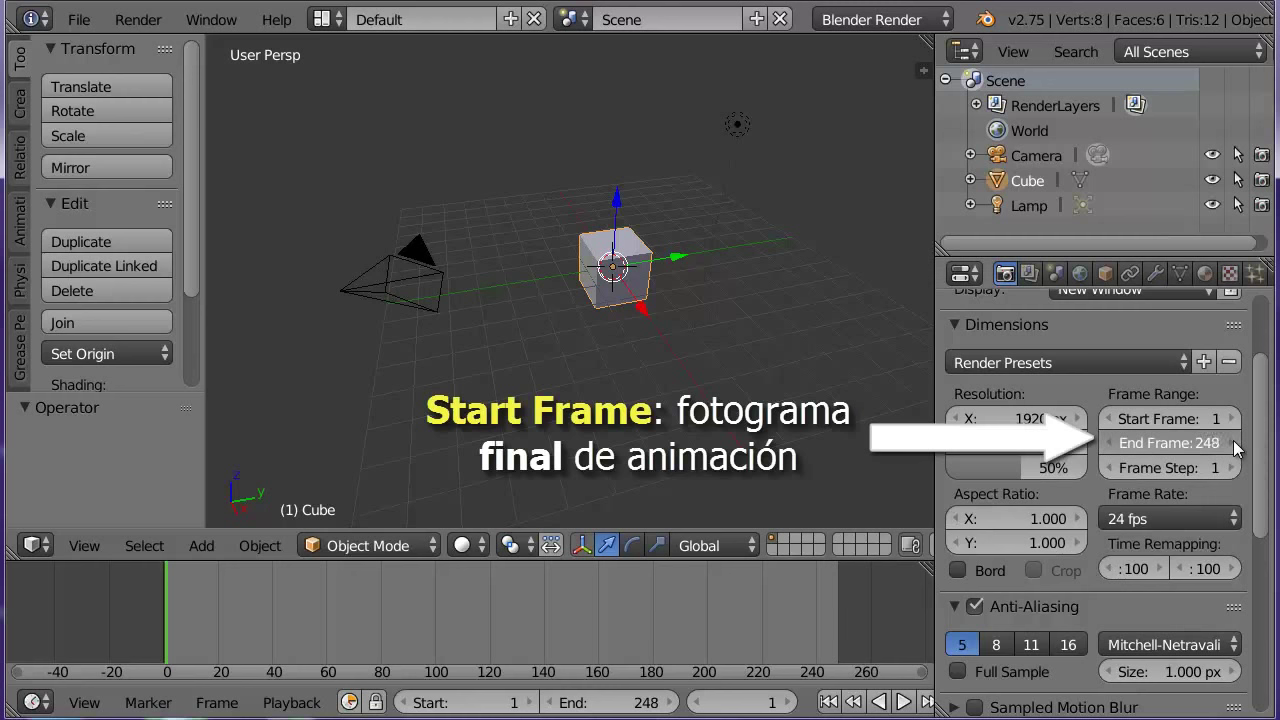
click(1233, 442)
click(1233, 442)
click(1233, 442)
click(1232, 443)
click(1230, 443)
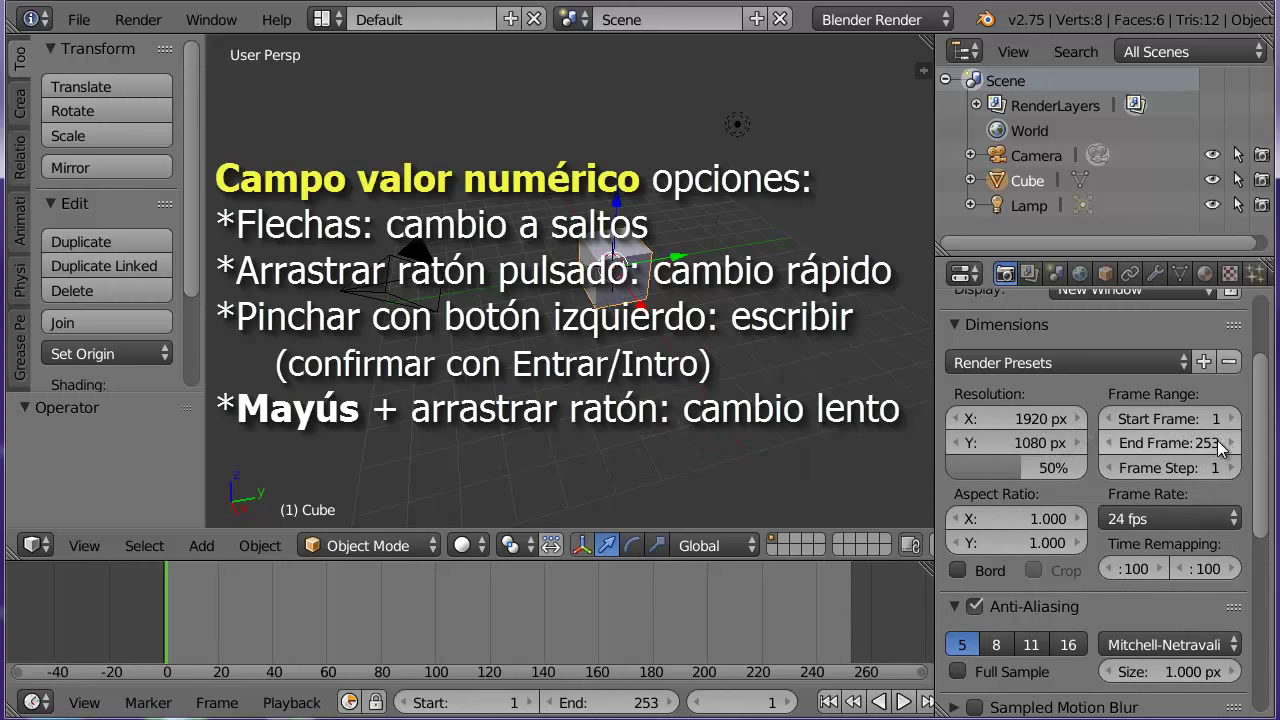
mouse_move(1217, 440)
mouse_down()
mouse_move(1088, 426)
mouse_move(1233, 442)
mouse_move(1155, 426)
mouse_move(1204, 442)
mouse_up()
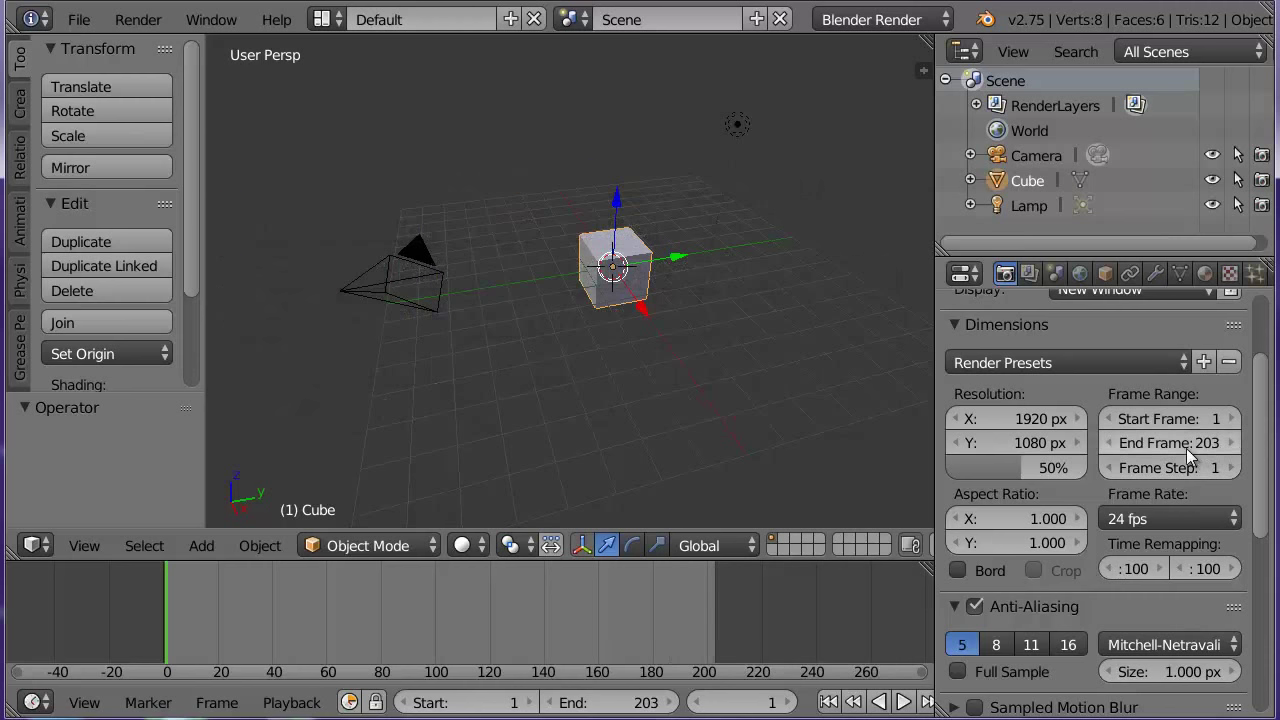
Step: Set the End Frame to 100 and the Start Frame to 1
click(1185, 447)
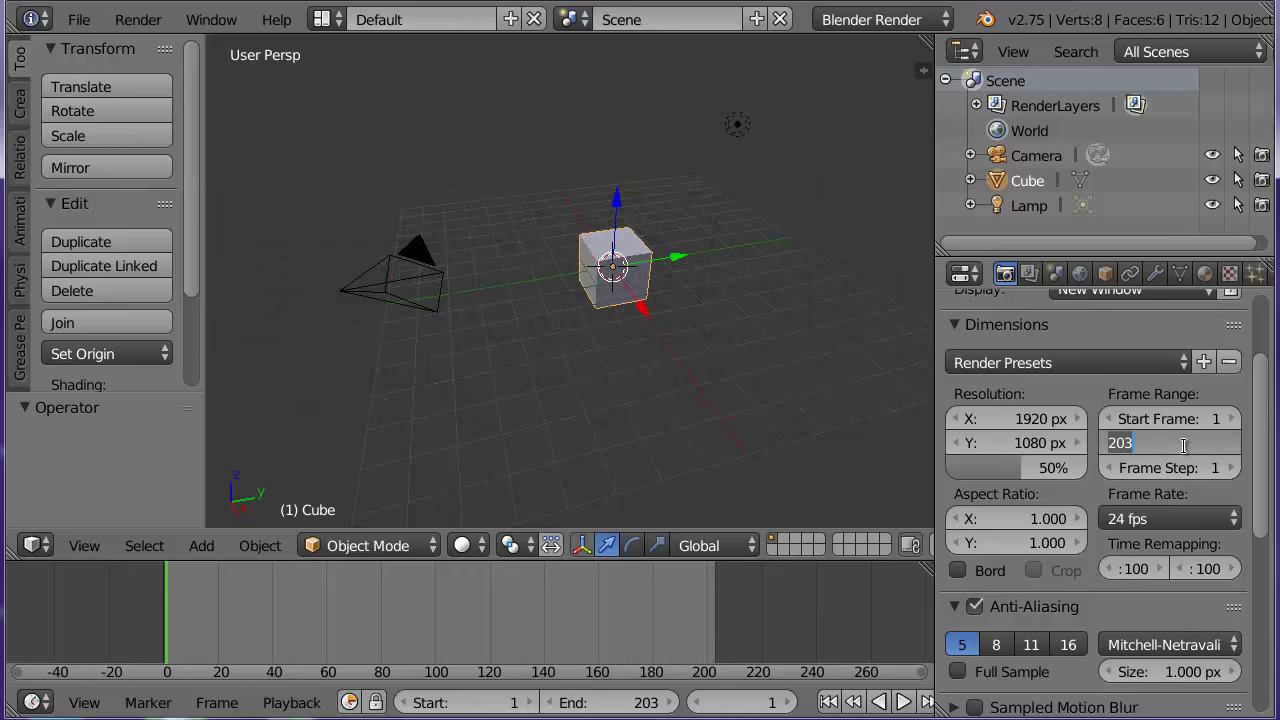
text(100)
key(Return)
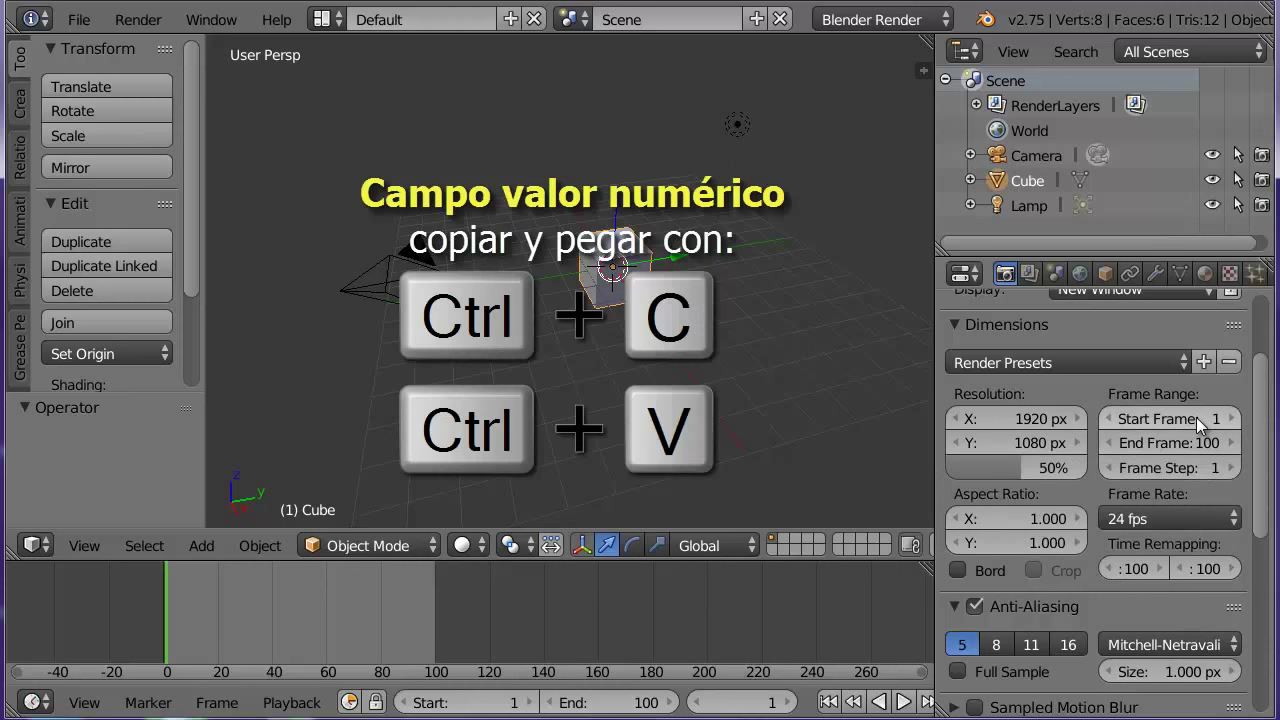
mouse_move(1170, 419)
text(100)
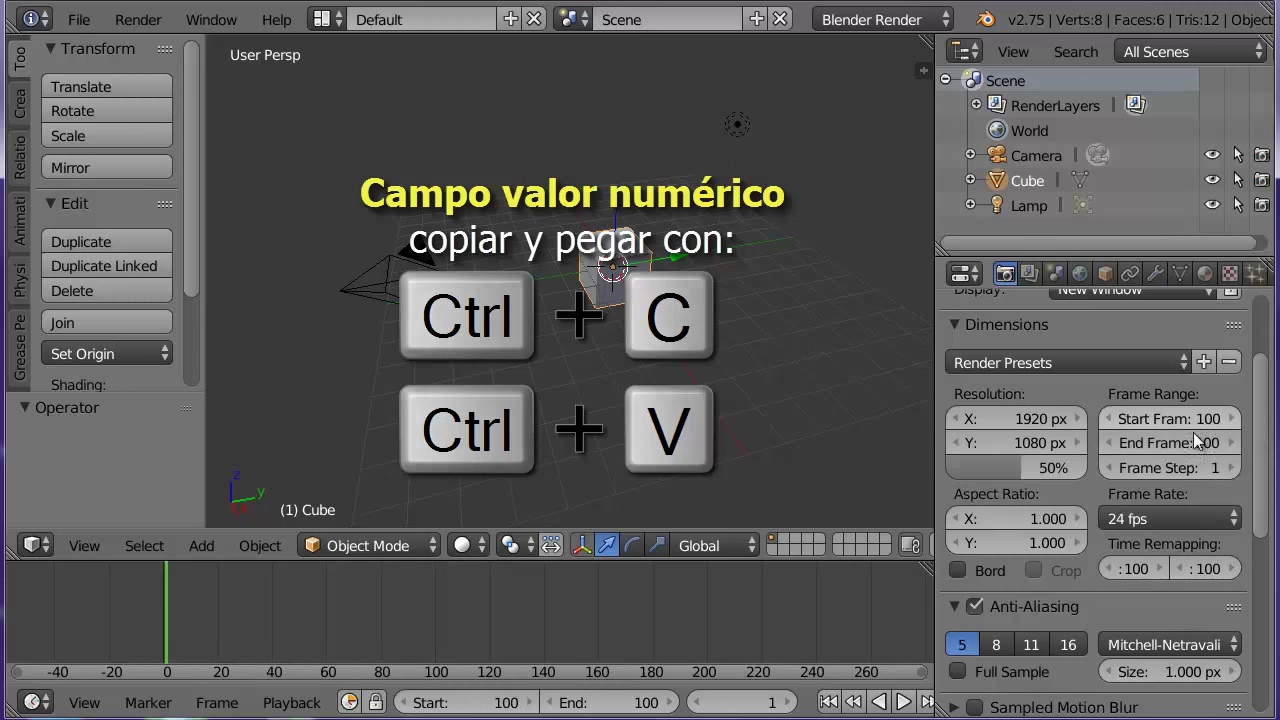
click(1176, 421)
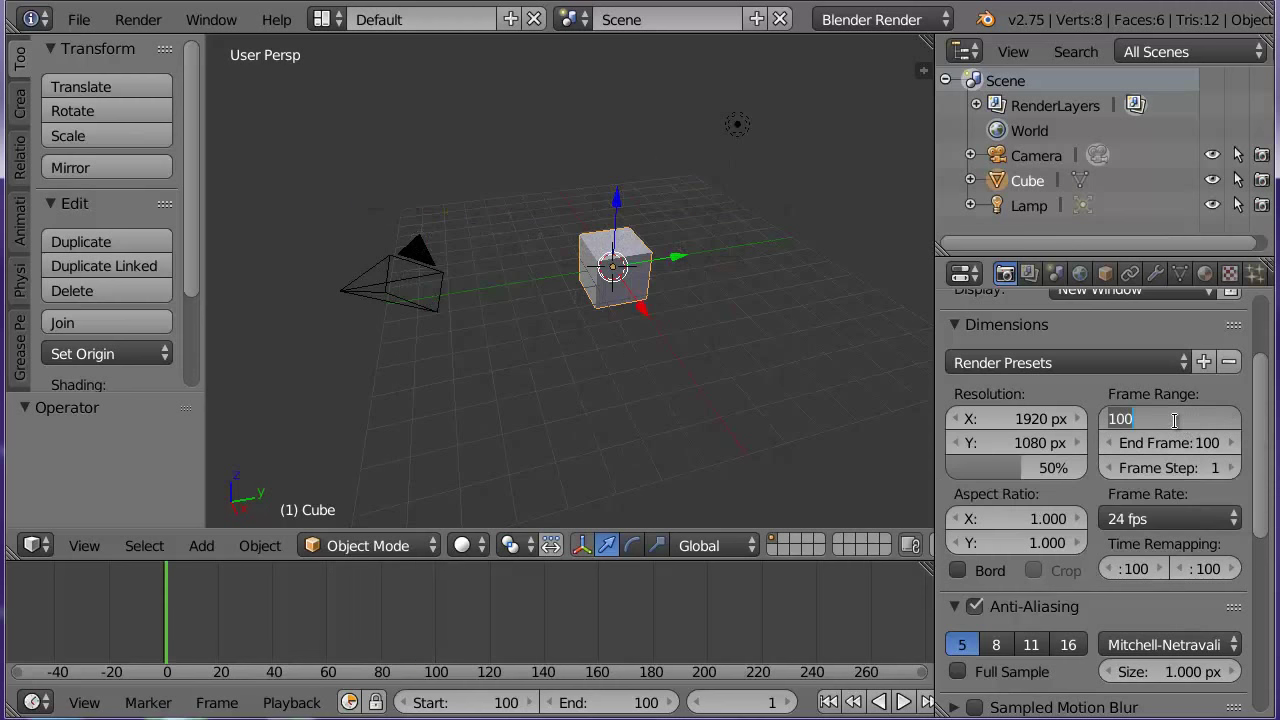
text(1)
key(Return)
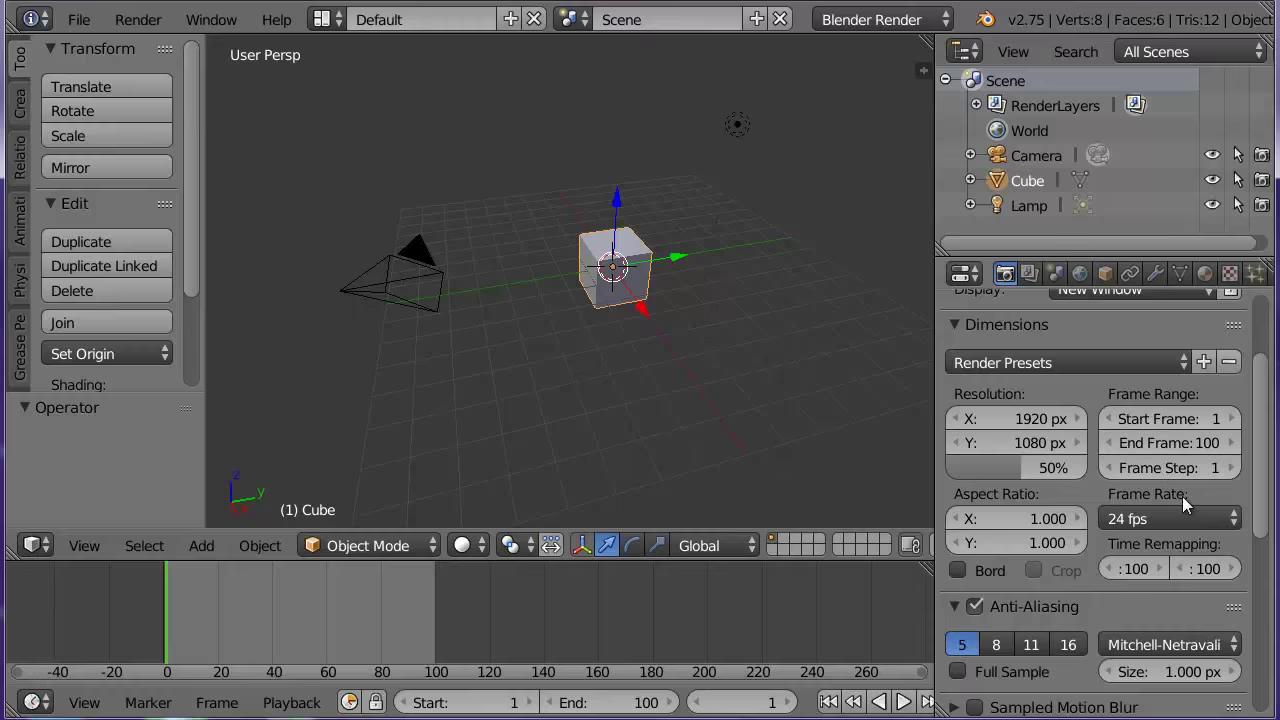
Step: Change the Cube material's diffuse colour to red and raise its value to full brightness
click(1206, 273)
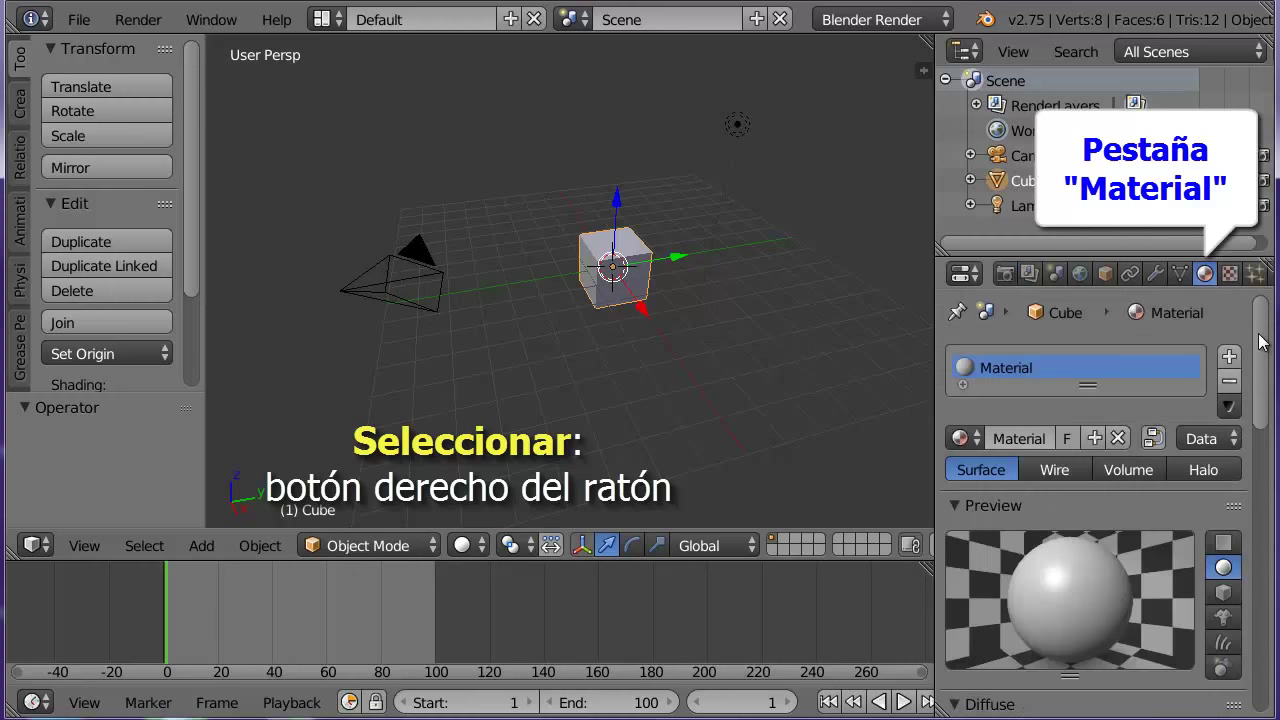
drag(1258, 341, 1257, 390)
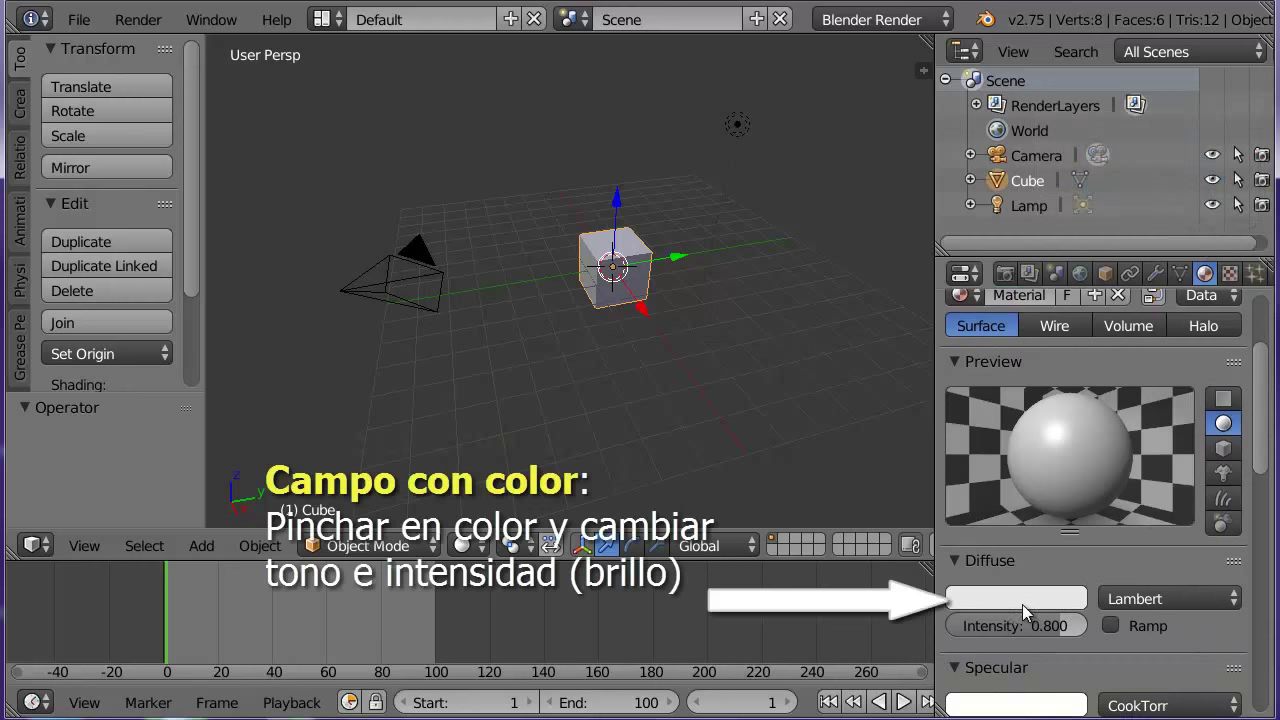
click(1022, 603)
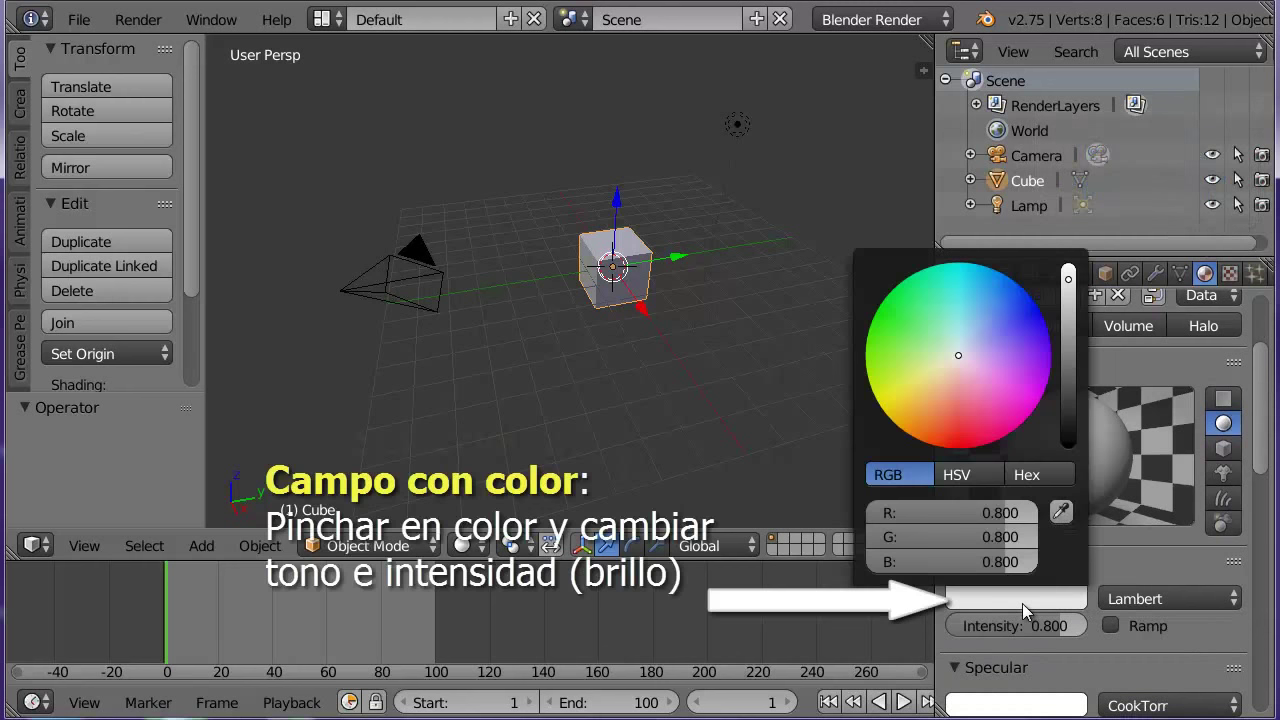
click(952, 352)
mouse_move(936, 350)
mouse_down()
mouse_move(892, 332)
mouse_move(964, 448)
mouse_up()
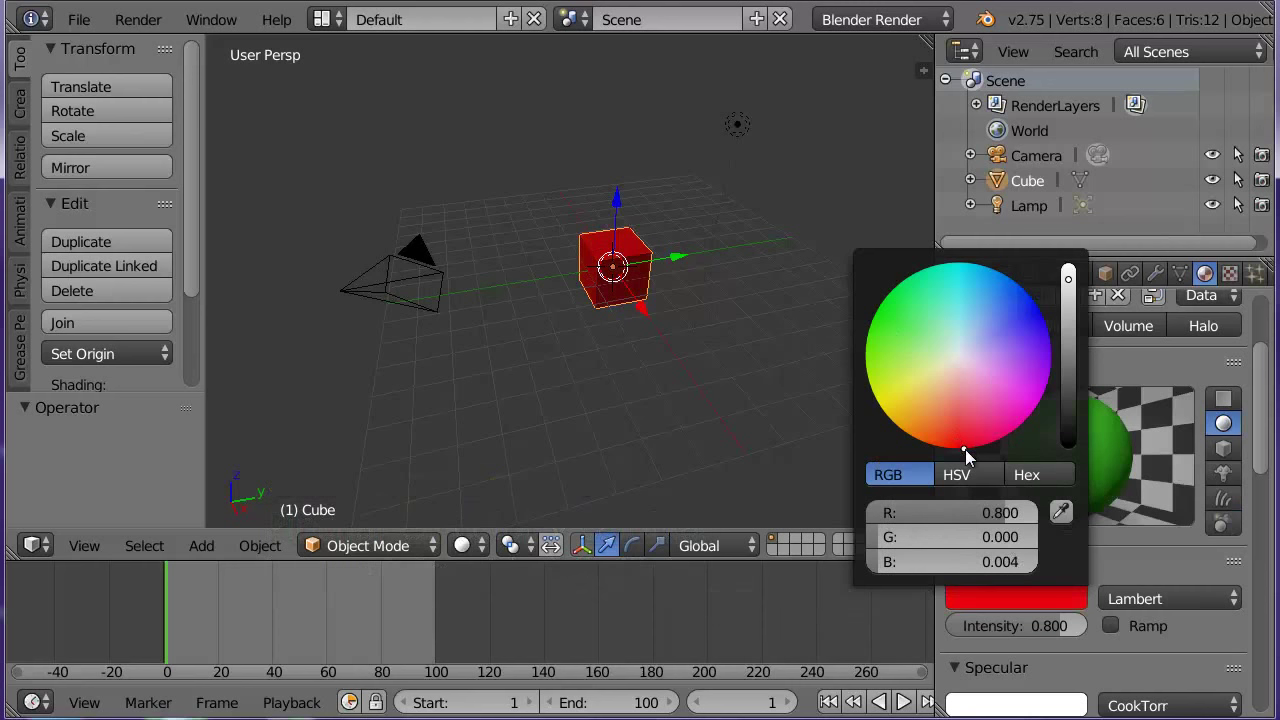
click(1068, 283)
mouse_move(1068, 283)
mouse_down()
mouse_move(1068, 262)
mouse_move(1068, 358)
mouse_move(1065, 258)
mouse_up()
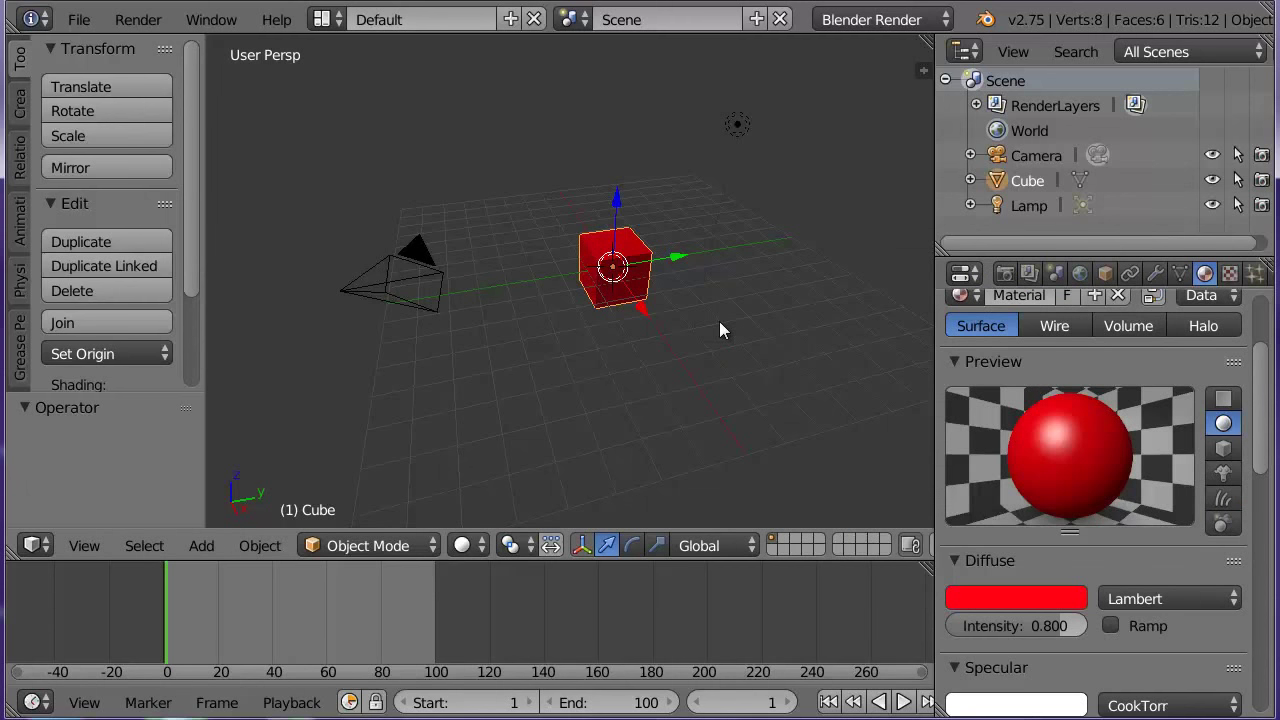
Step: Rename Cube to 'Caja' in the Outliner, then select the camera and reselect Caja
double_click(1033, 181)
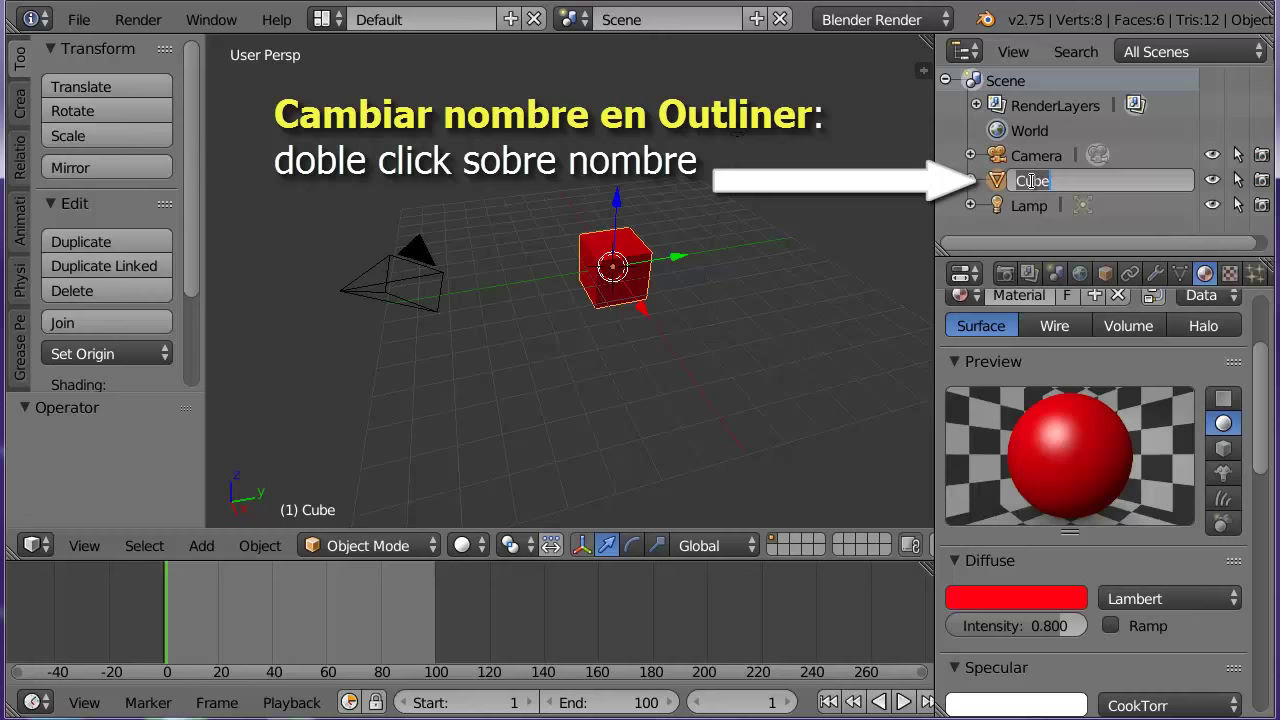
text(Caja)
key(Return)
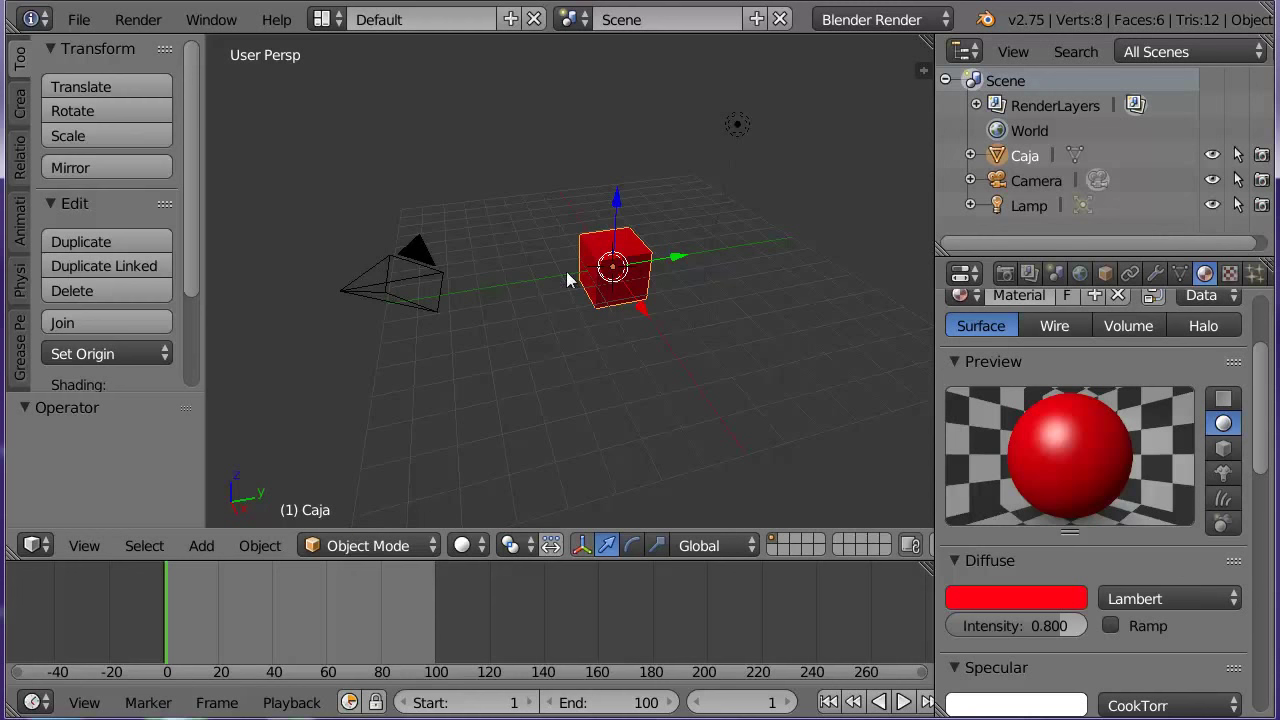
right_click(377, 291)
right_click(640, 258)
Step: Render the camera view from the Render tab and move the render window to the left
click(1005, 273)
scroll(1258, 380, up, 3)
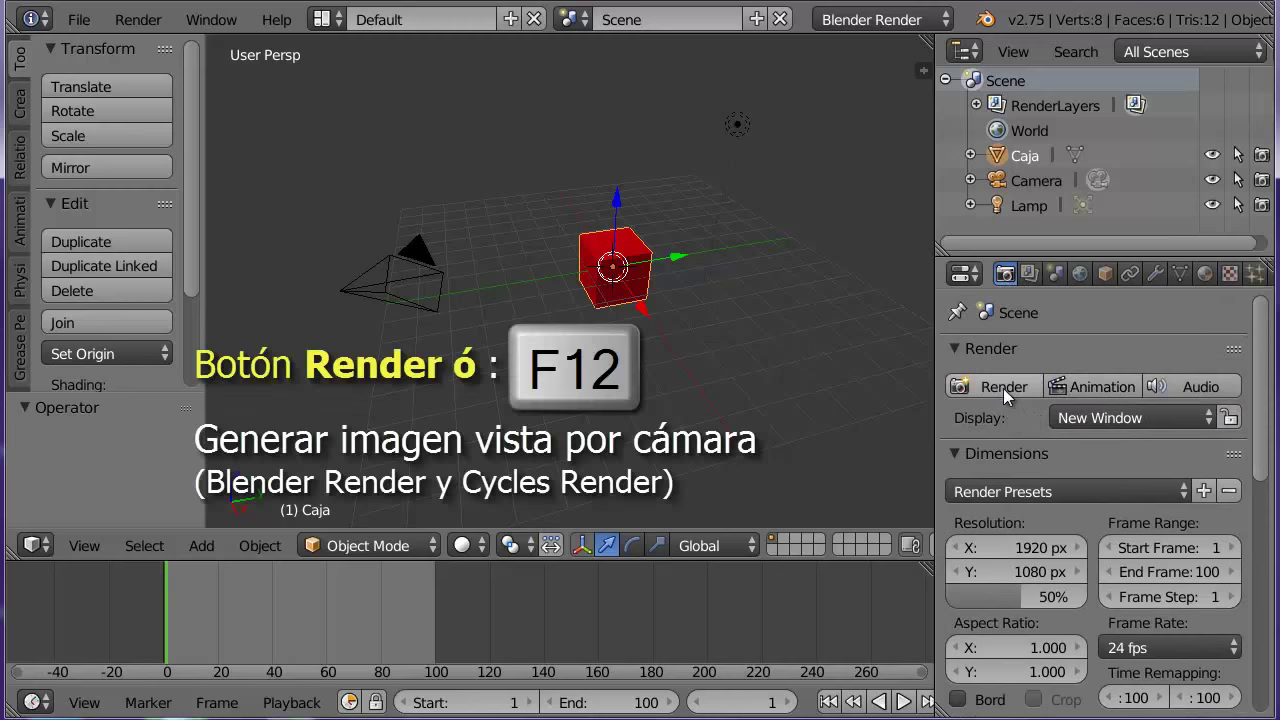
click(1002, 386)
drag(838, 109, 462, 63)
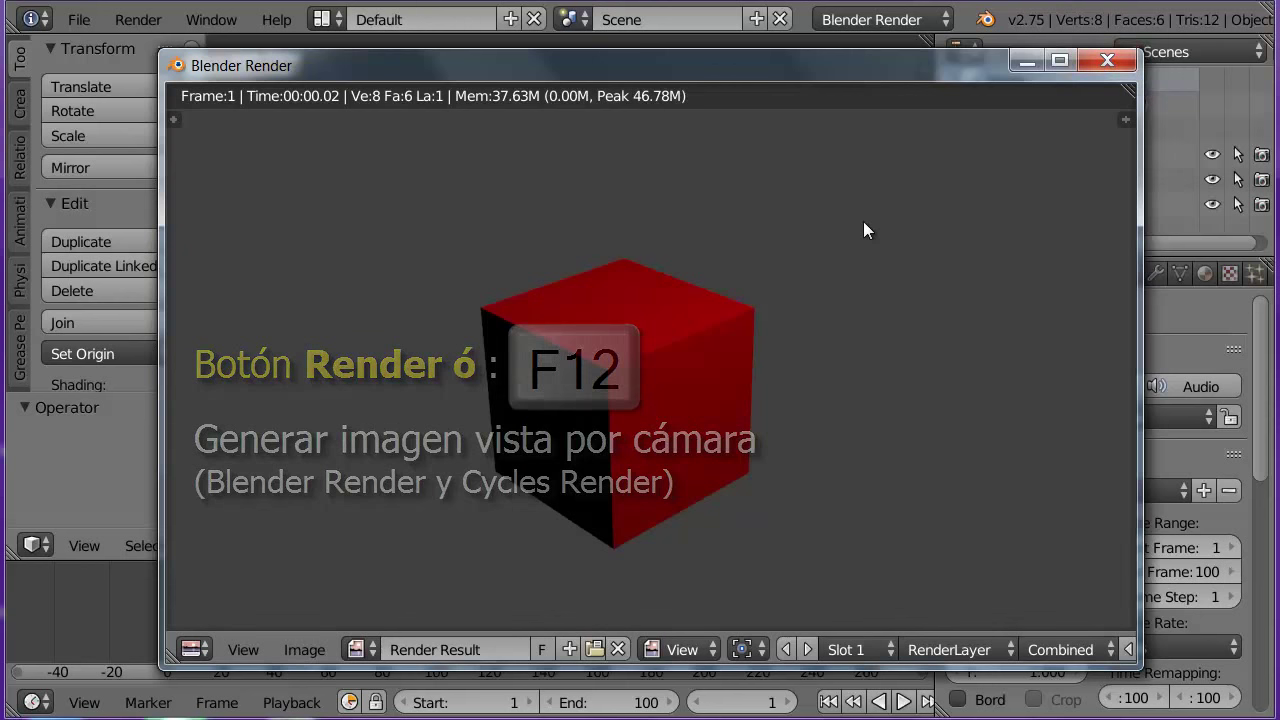
Step: Cancel the Save As Image dialog and close the render window
key(F3)
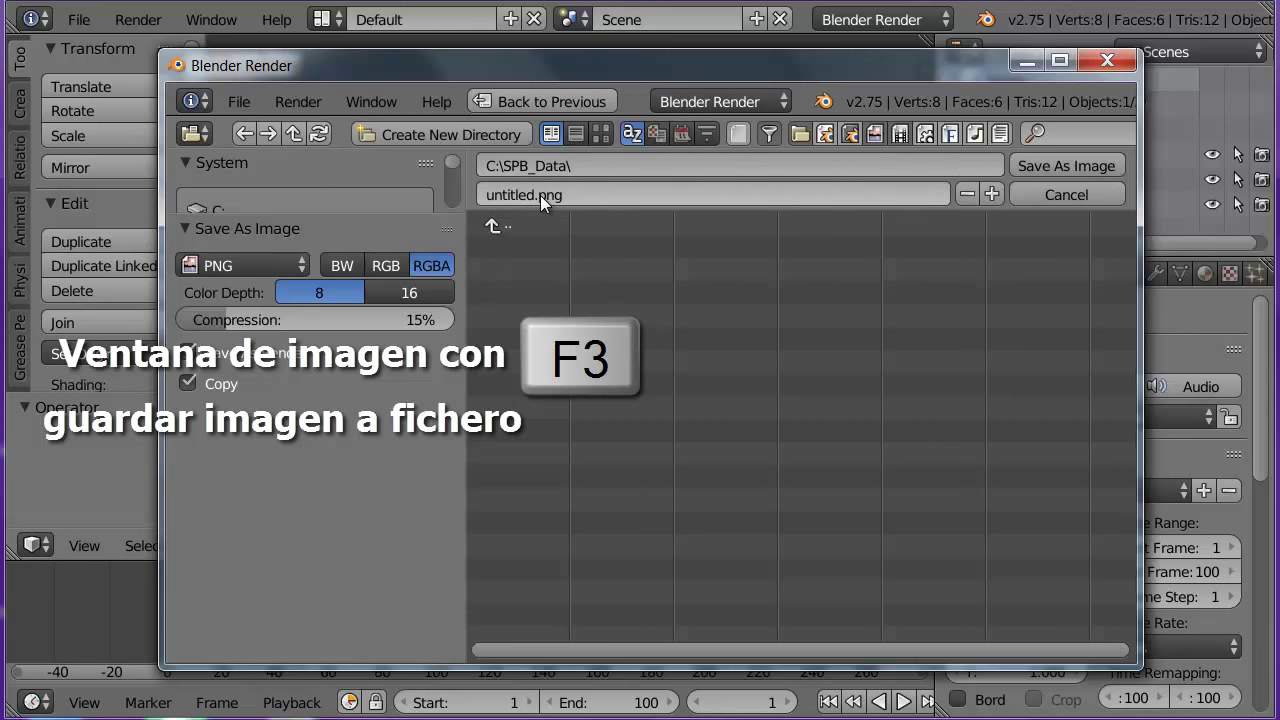
click(1066, 195)
key(Escape)
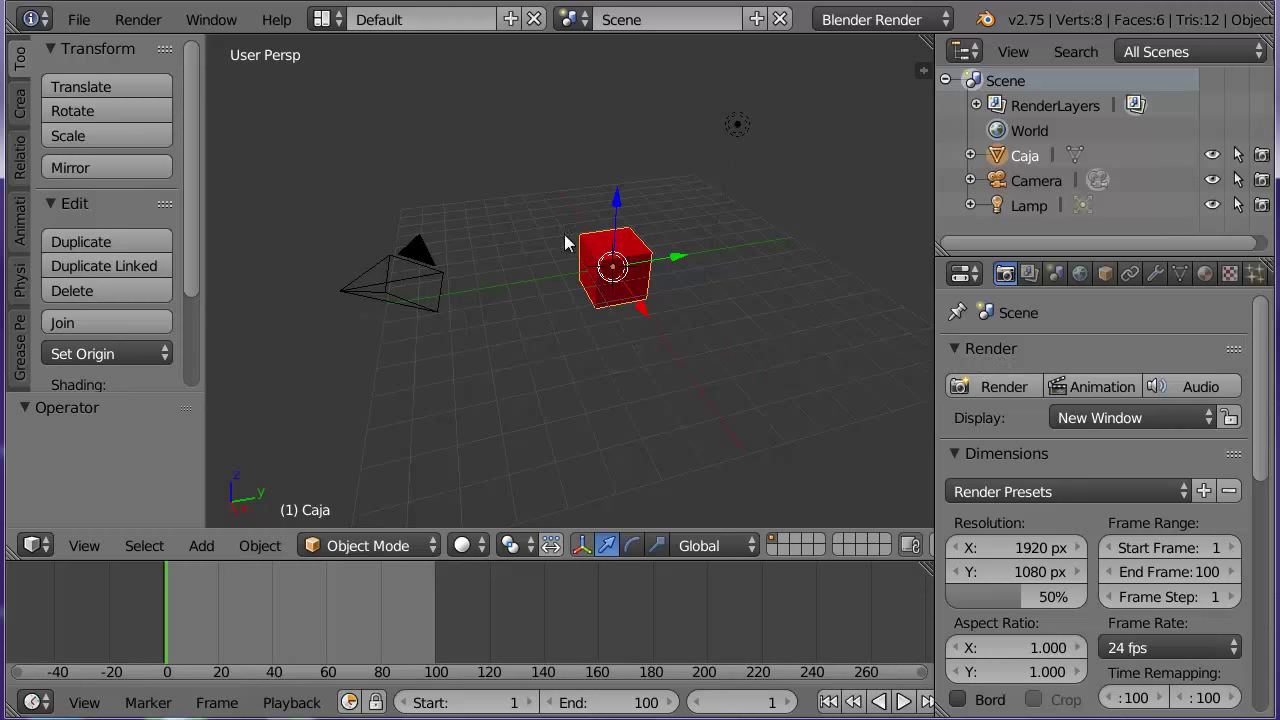
Step: Toggle on Blender's system console from the Window menu and move it to the screen centre
click(231, 25)
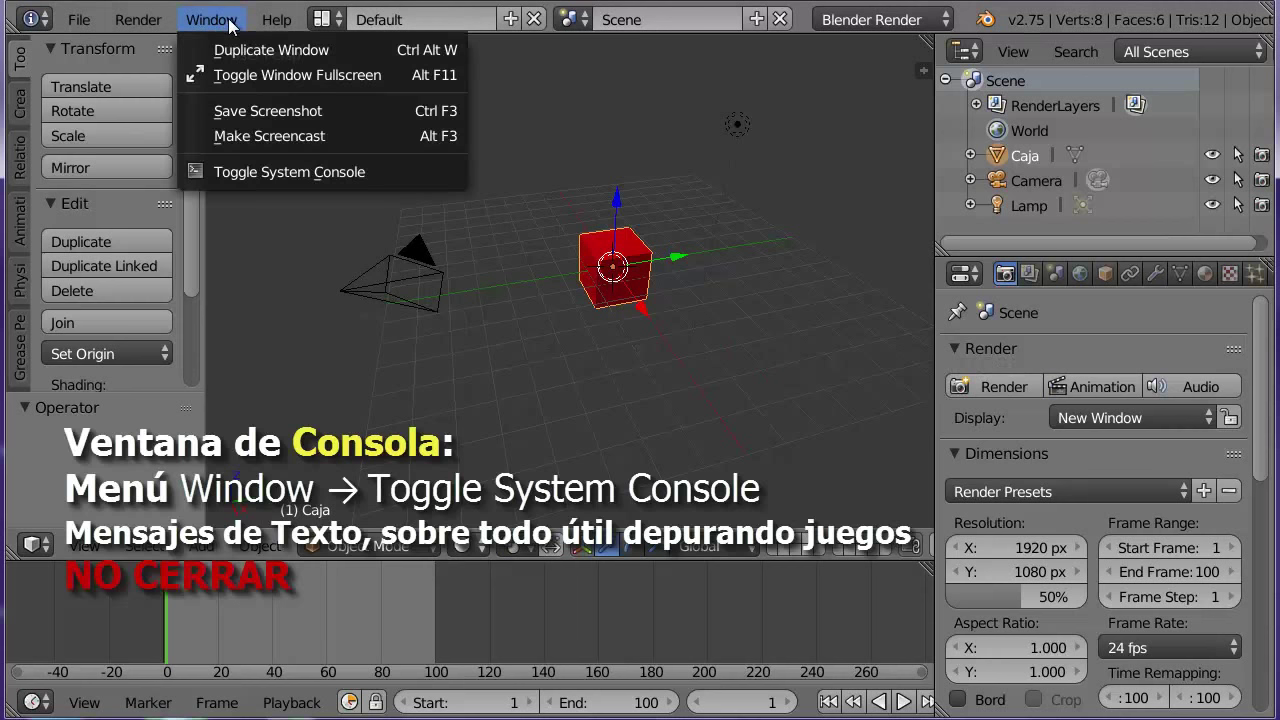
click(374, 170)
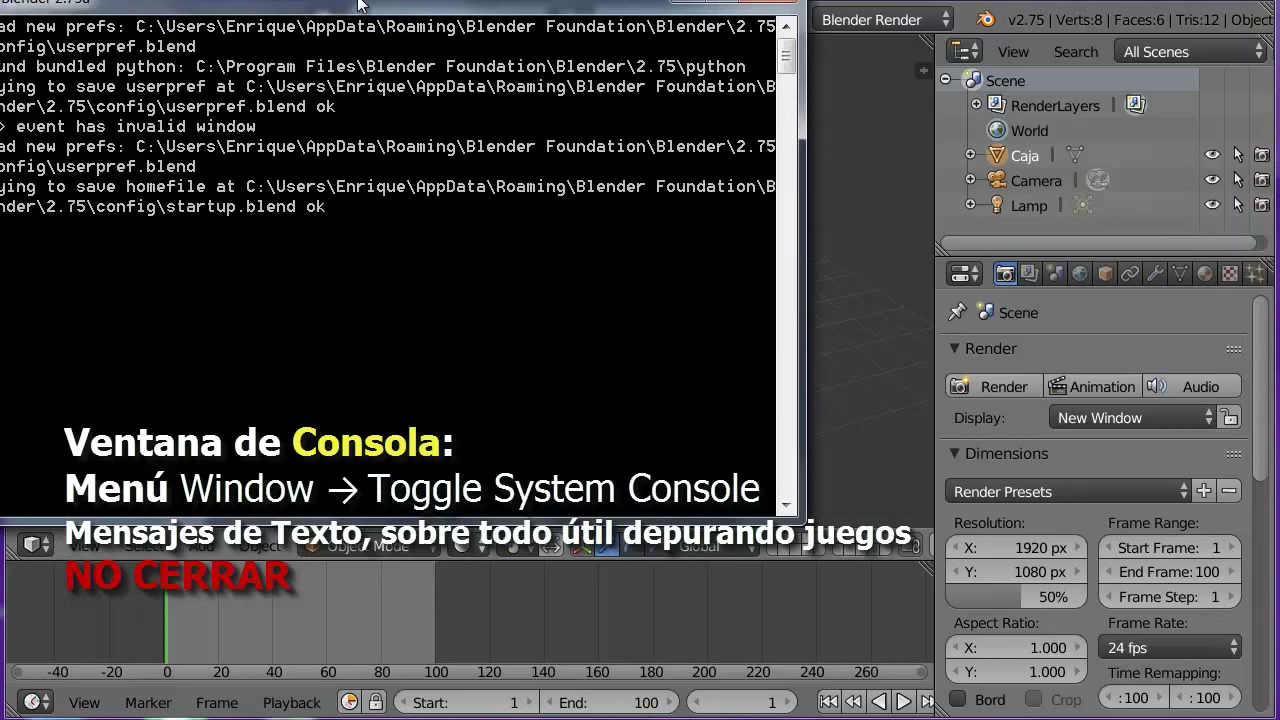
drag(358, 3, 575, 128)
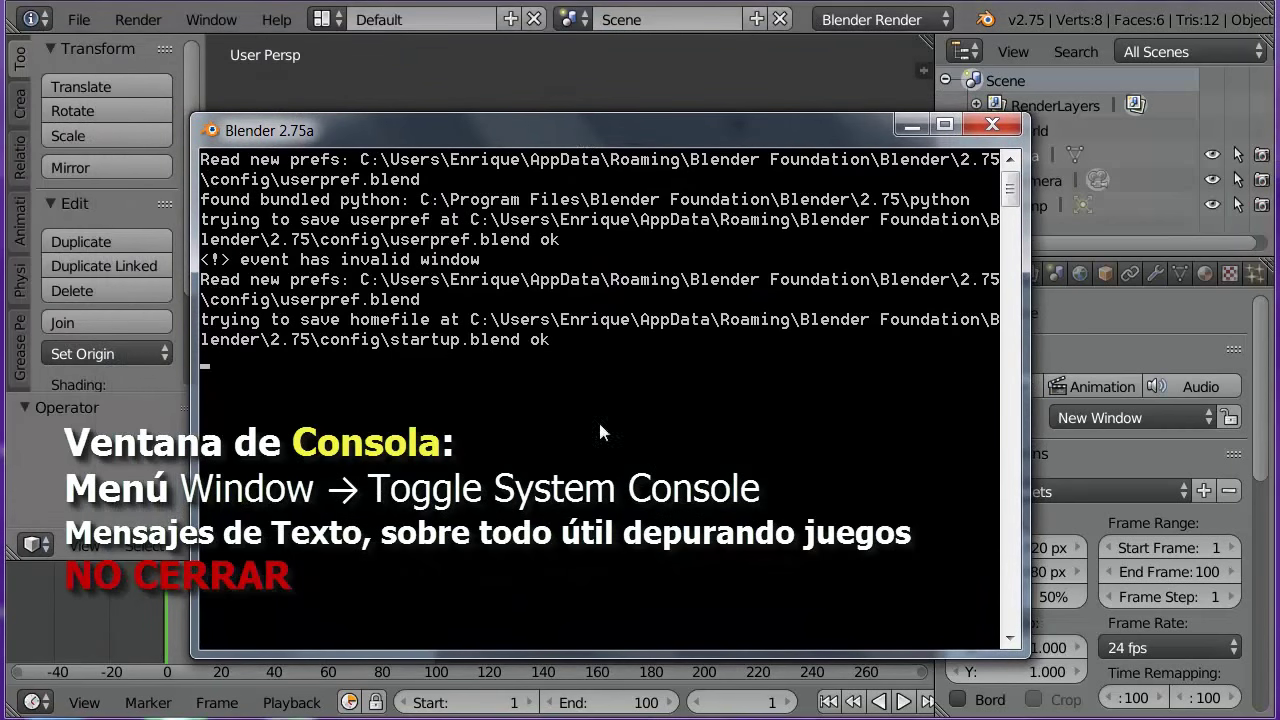